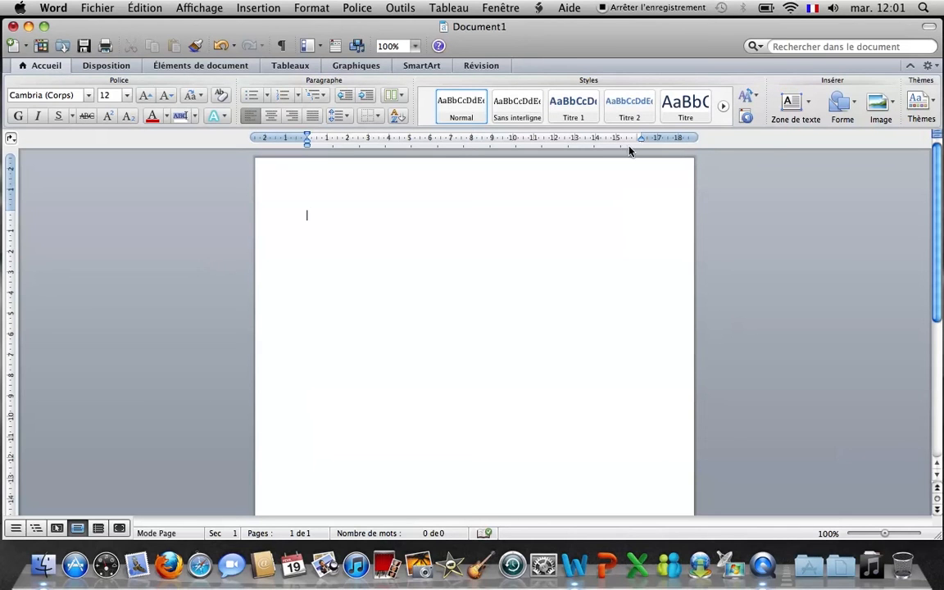
Insert a horizontal text box about 9.2 cm wide and 4.2 cm high containing "Je tape mon texte".
click(809, 111)
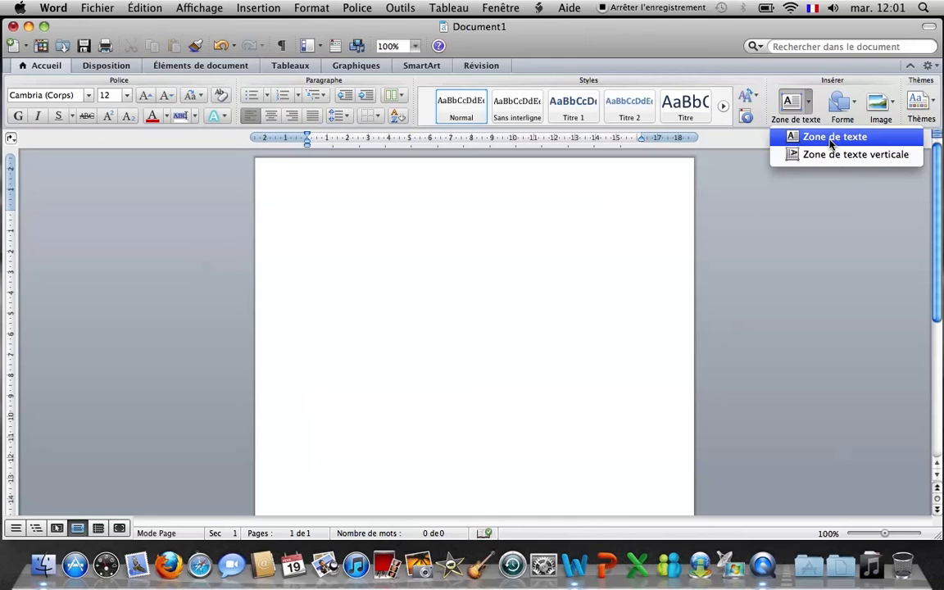
click(829, 138)
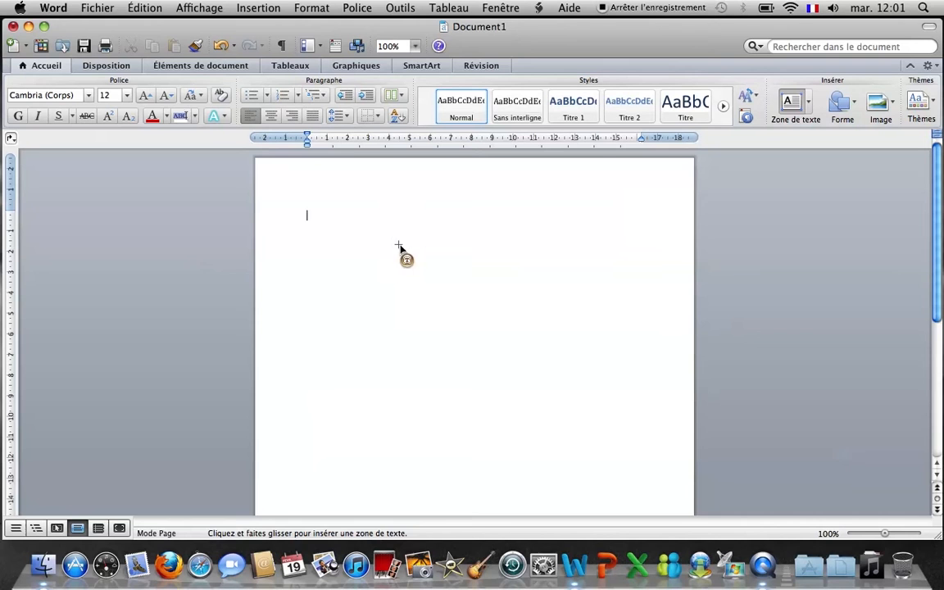
drag(393, 237, 584, 322)
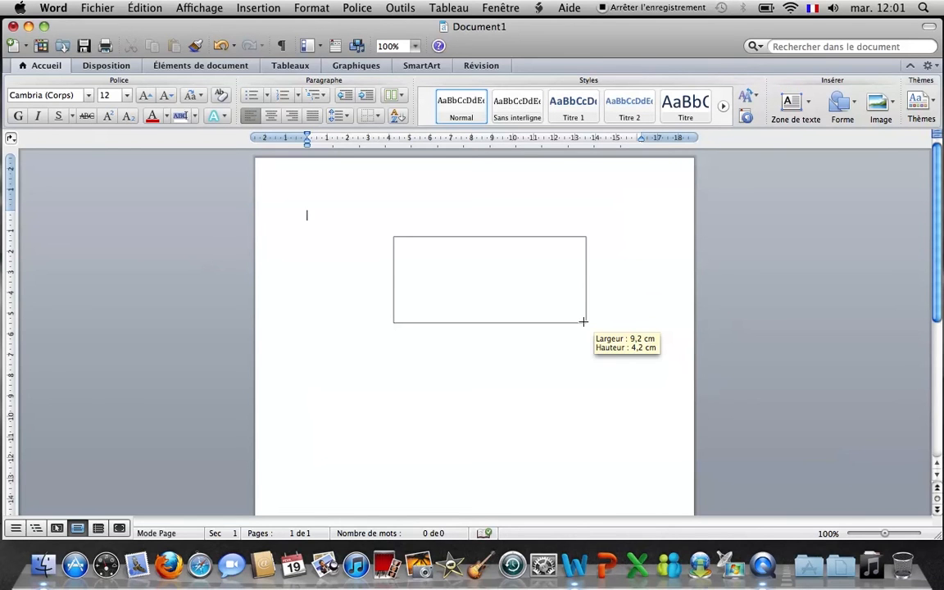
drag(583, 322, 584, 322)
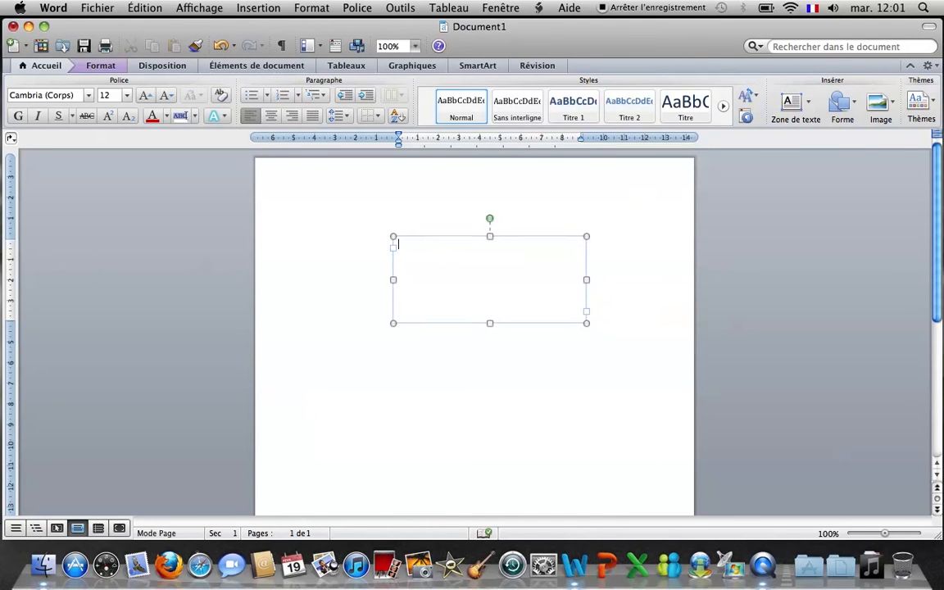
text(Je tape mon text)
click(534, 323)
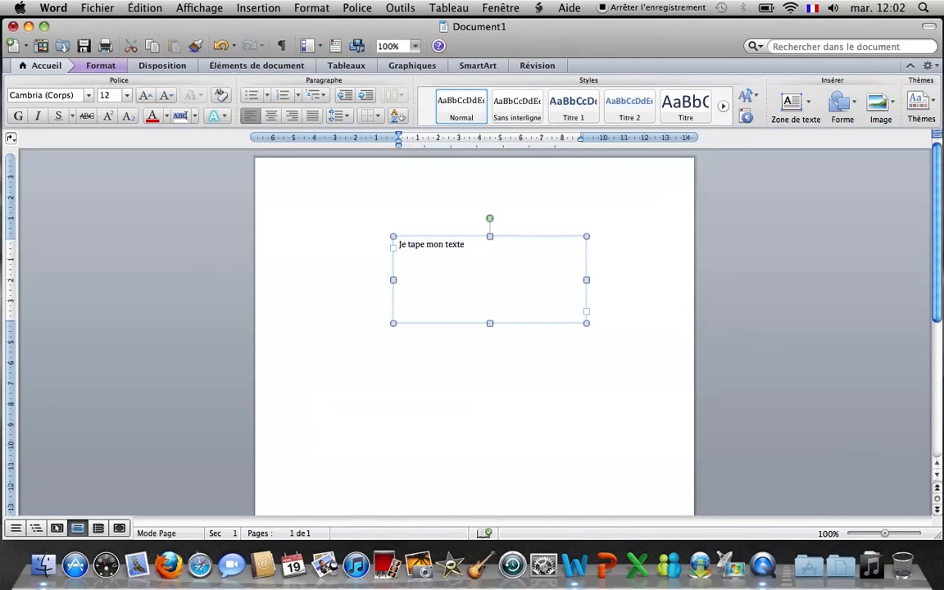
click(265, 225)
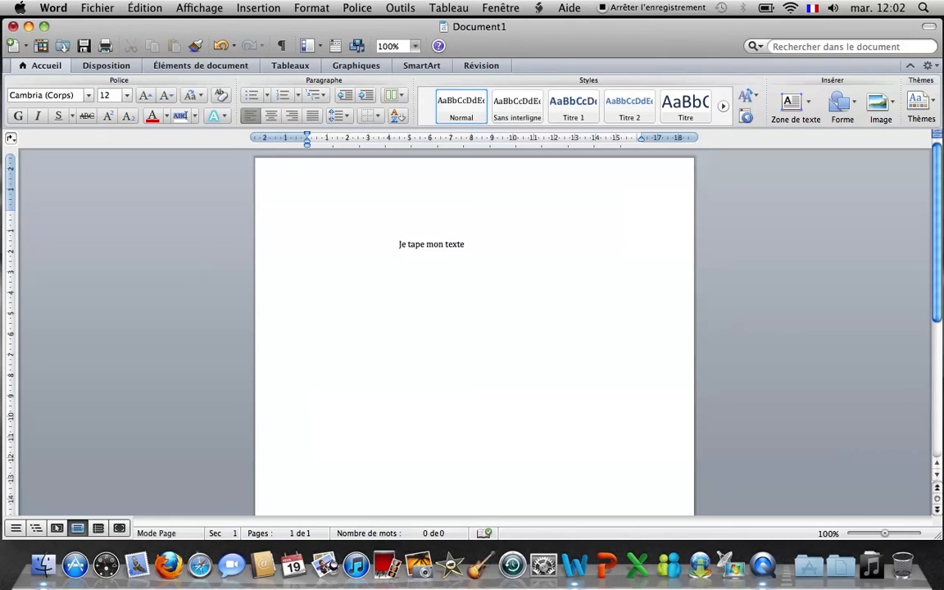
Try the solid green shape style and the green style with a white outline on the text box.
click(459, 324)
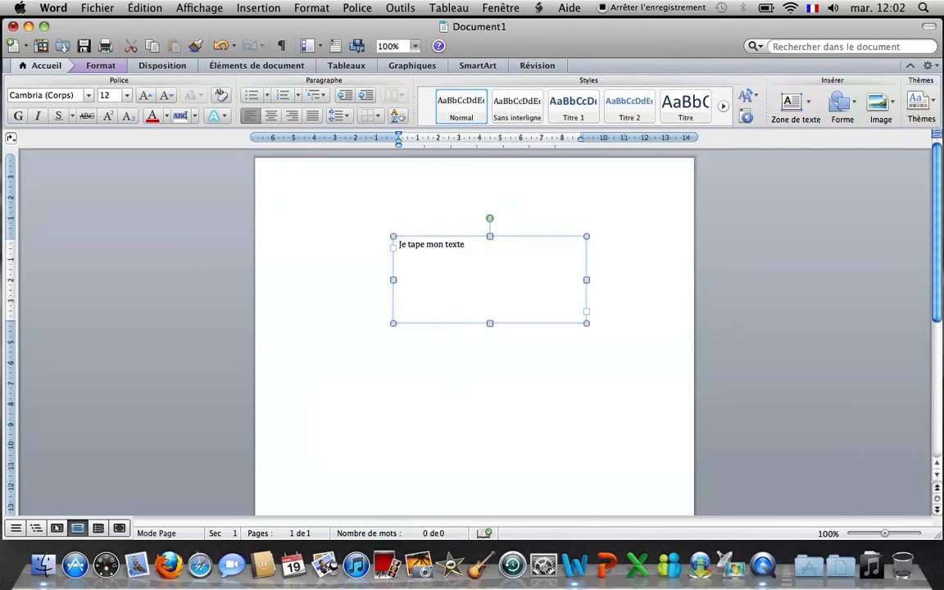
click(101, 70)
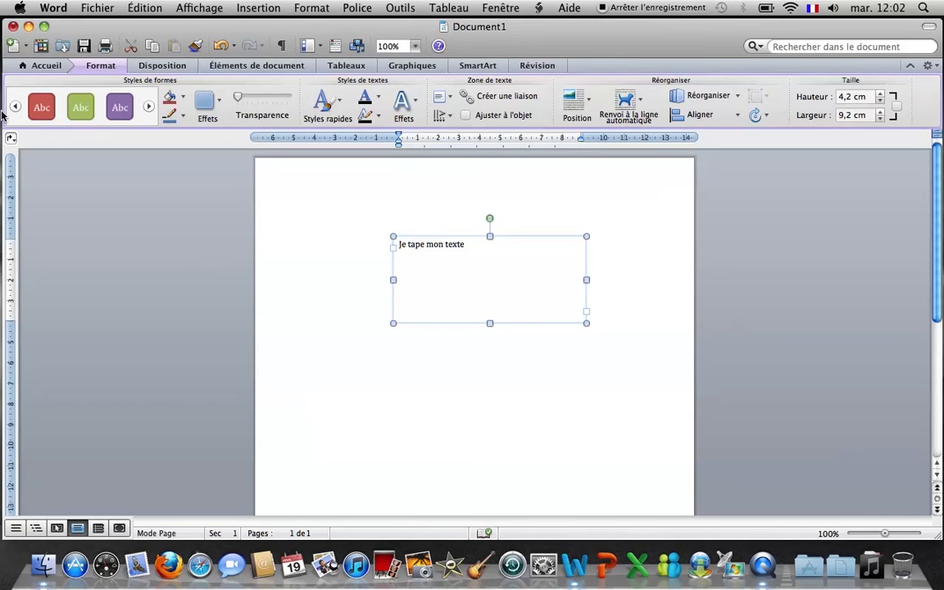
click(80, 108)
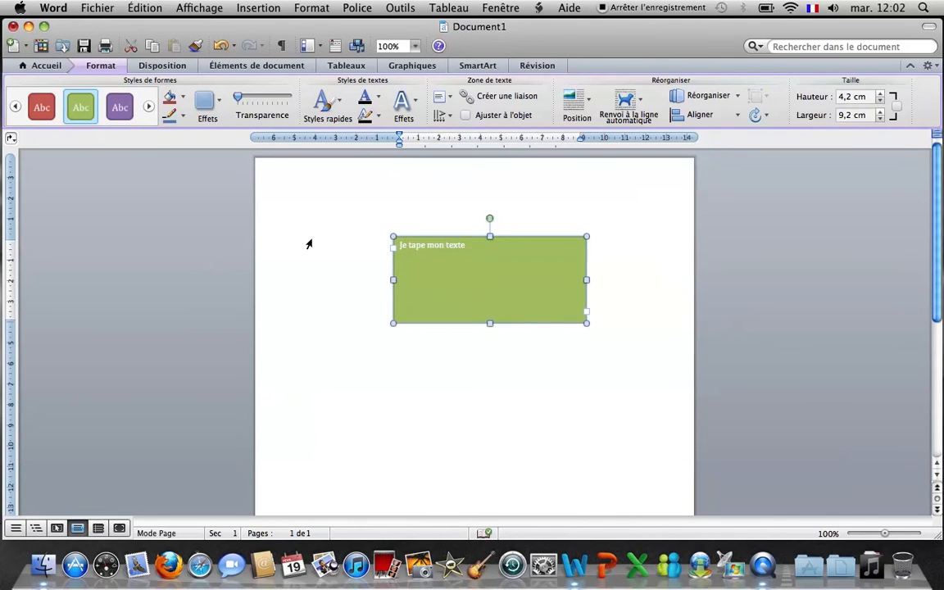
click(124, 114)
click(148, 107)
click(127, 113)
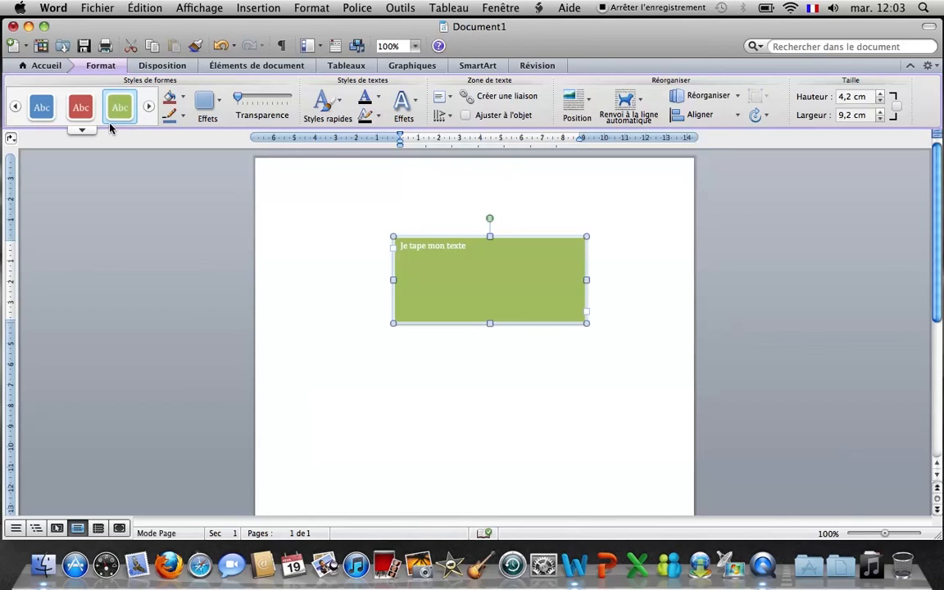
Apply the light purple gradient shape style with black text to the text box.
click(149, 107)
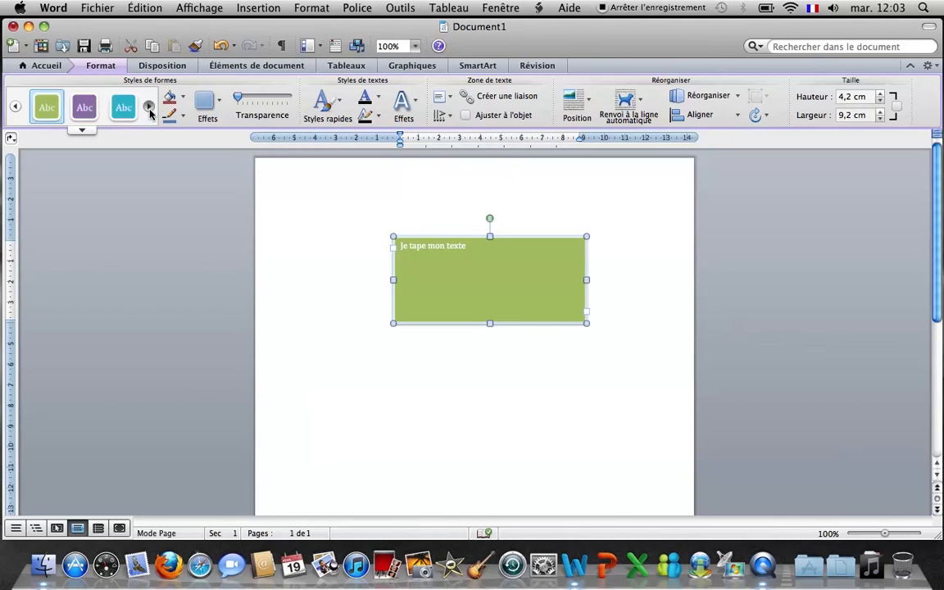
click(149, 108)
click(16, 107)
click(16, 109)
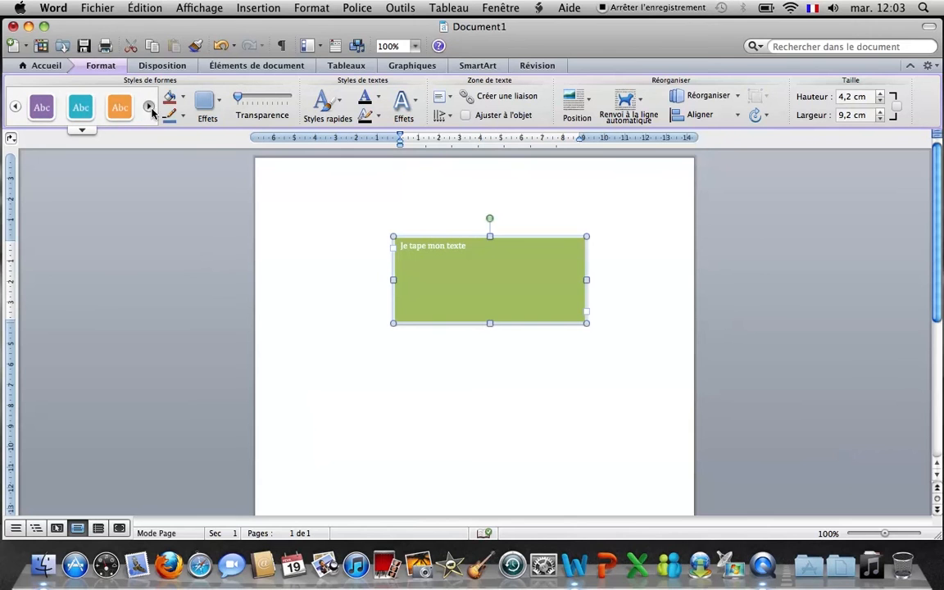
click(81, 131)
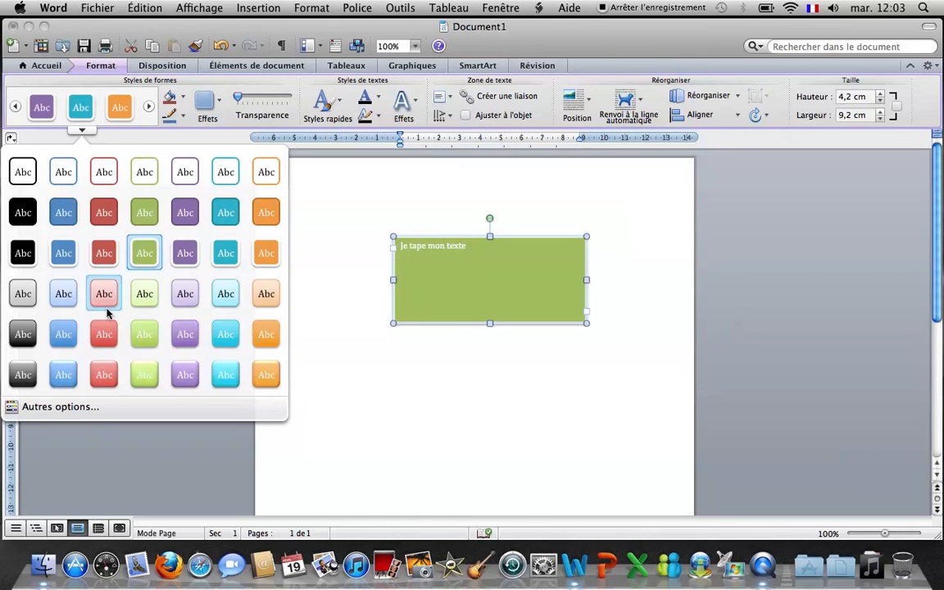
click(179, 300)
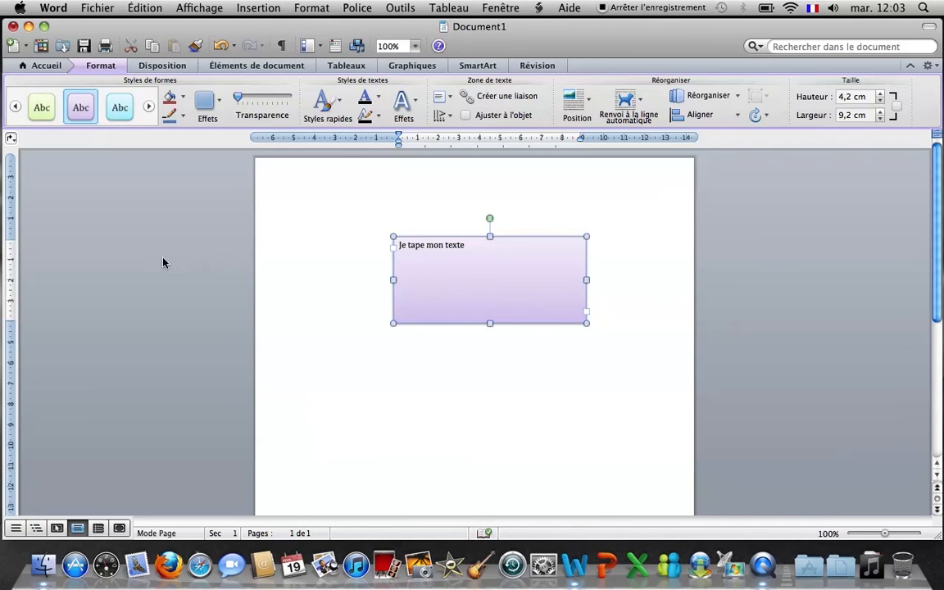
Examine the text box's solid, gradient, picture or texture, and pattern fill options, leaving the fill settings as they are.
click(82, 130)
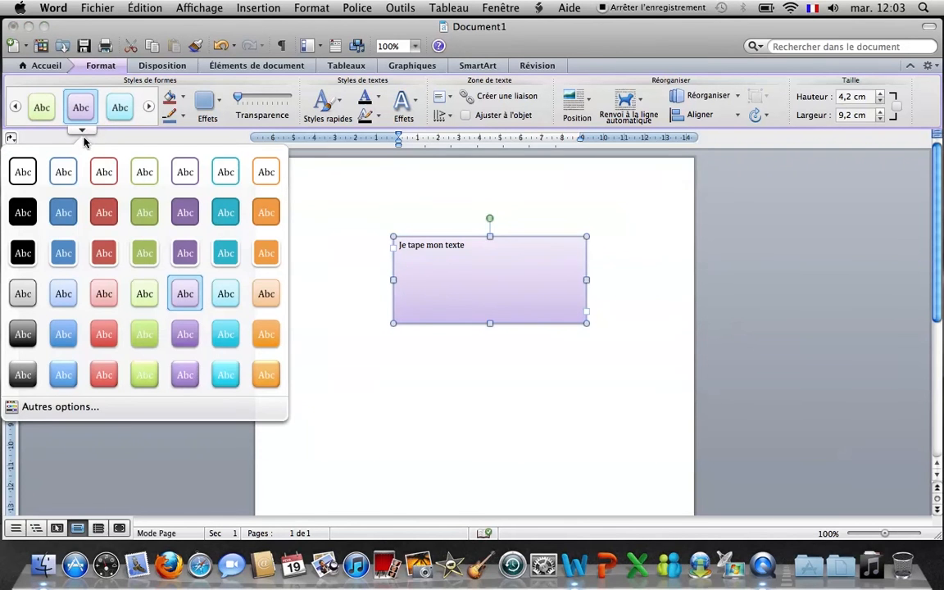
click(47, 409)
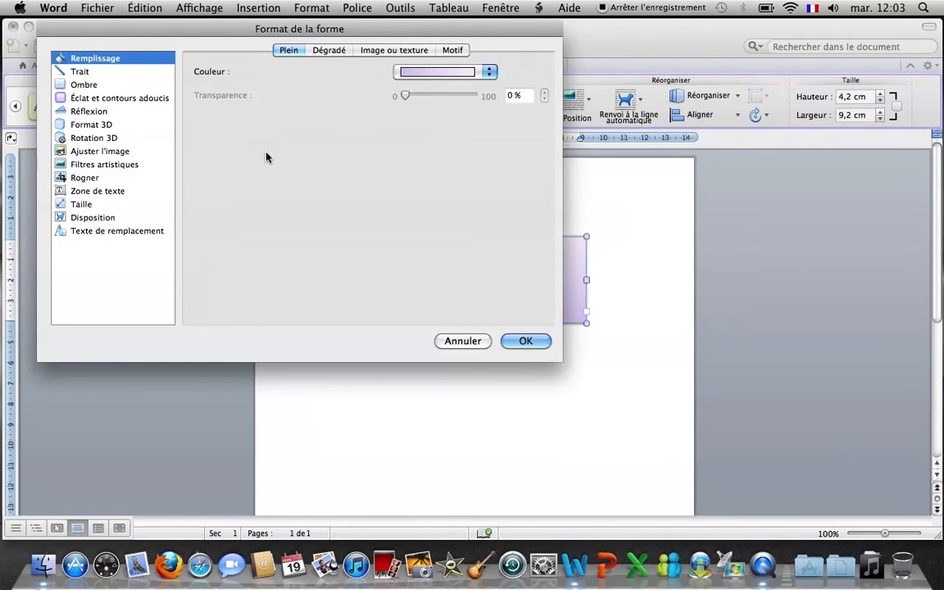
click(489, 73)
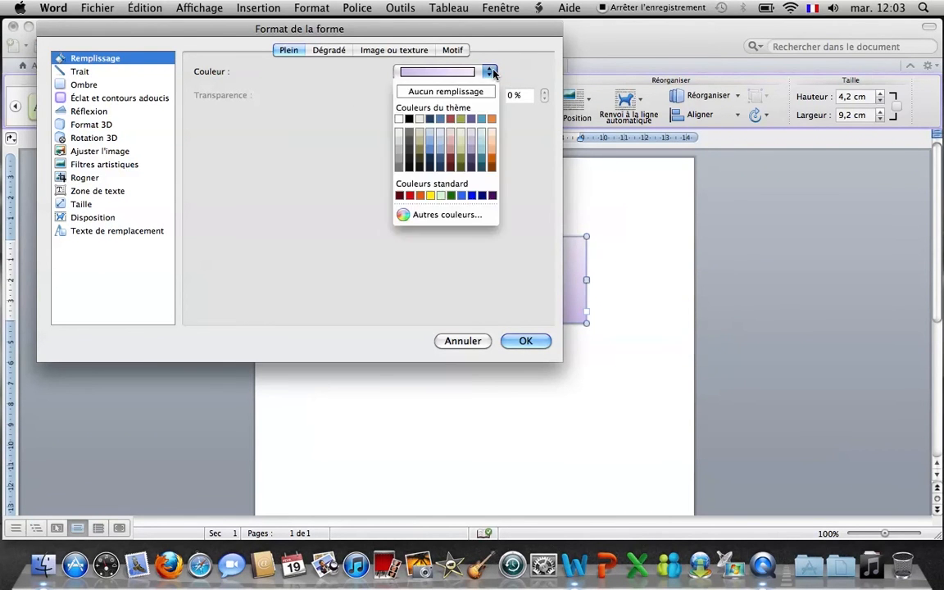
click(536, 178)
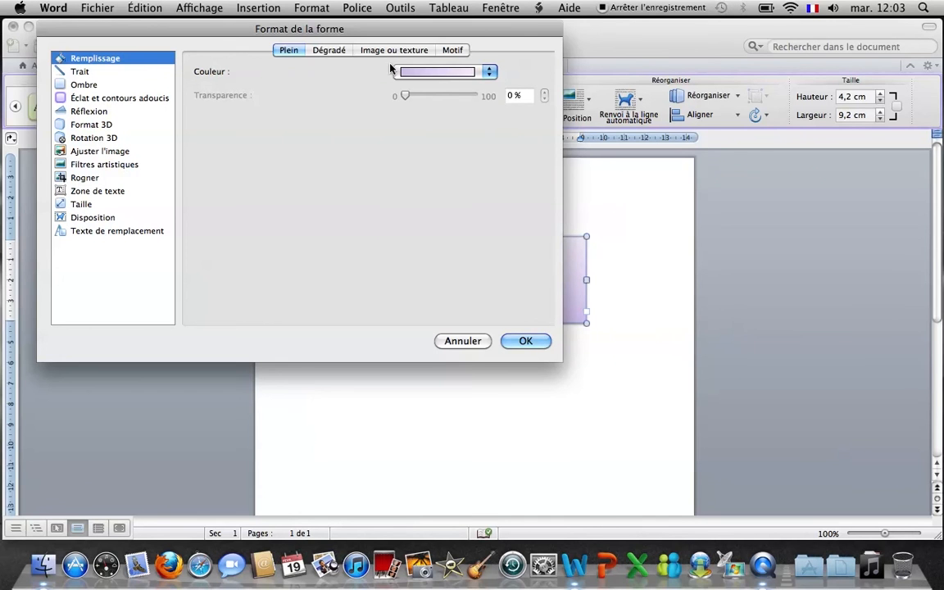
click(327, 50)
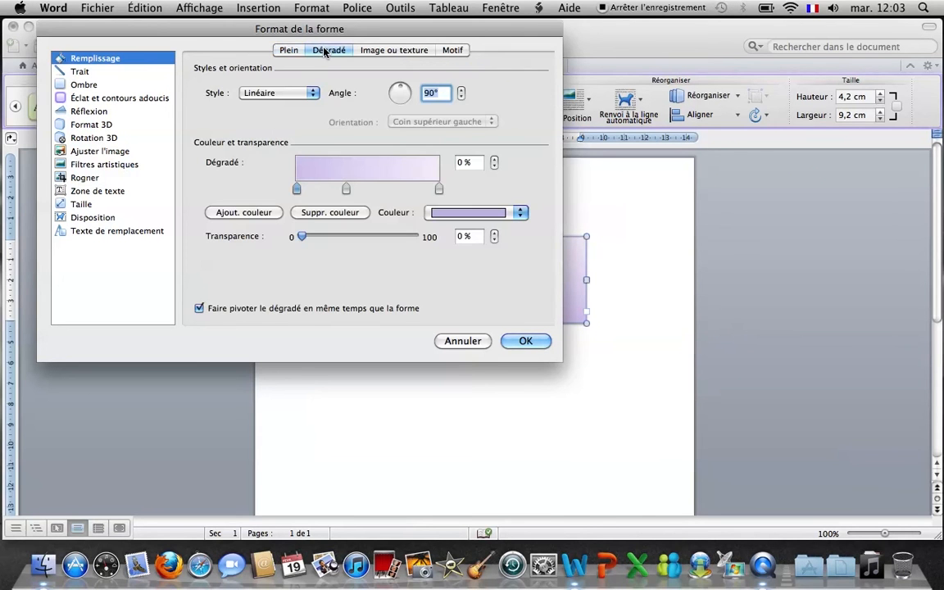
click(401, 52)
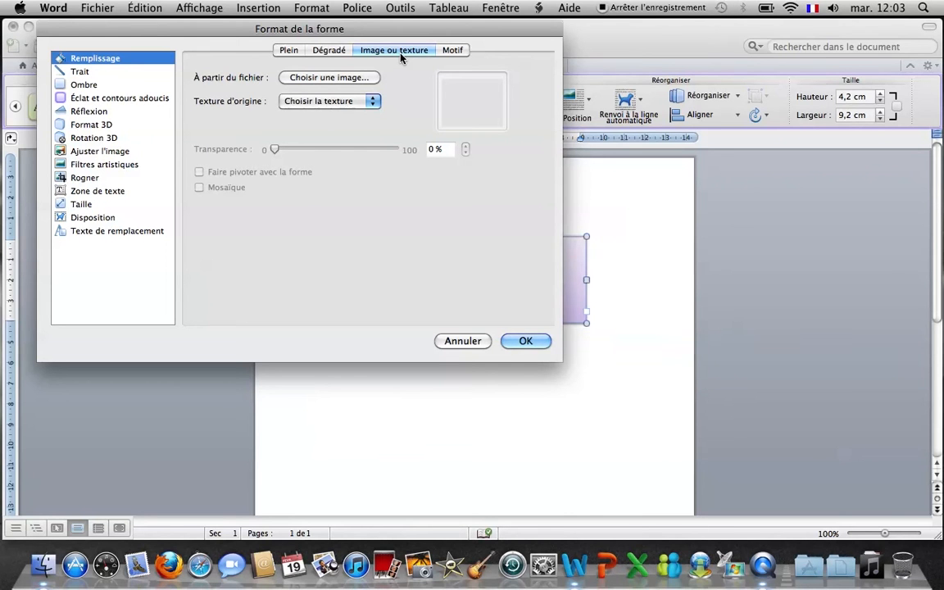
click(450, 53)
click(291, 51)
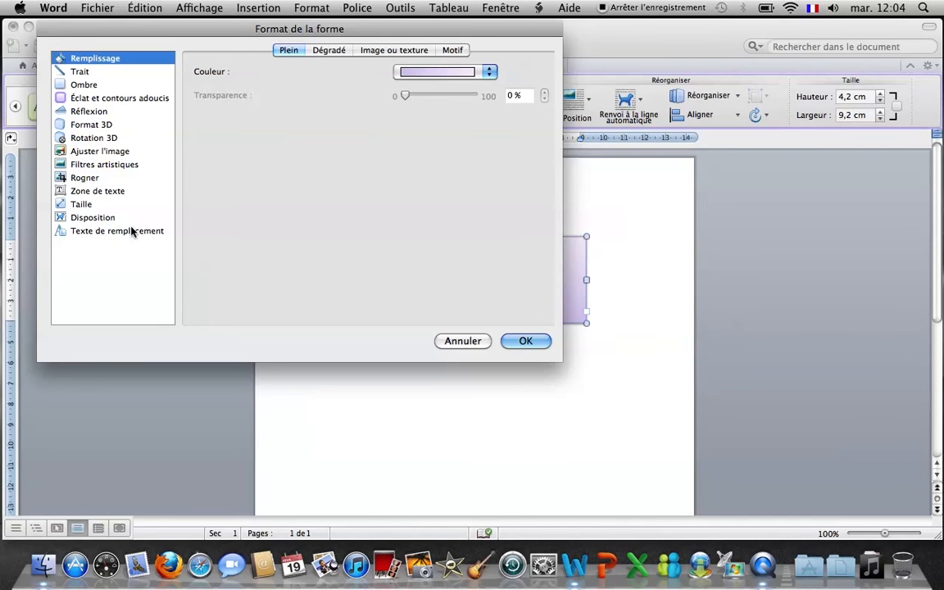
click(463, 341)
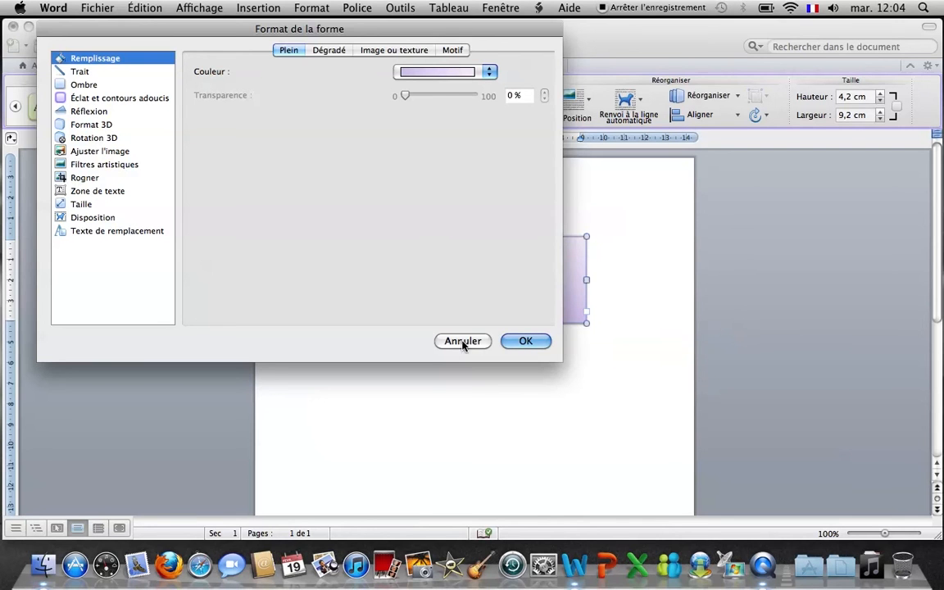
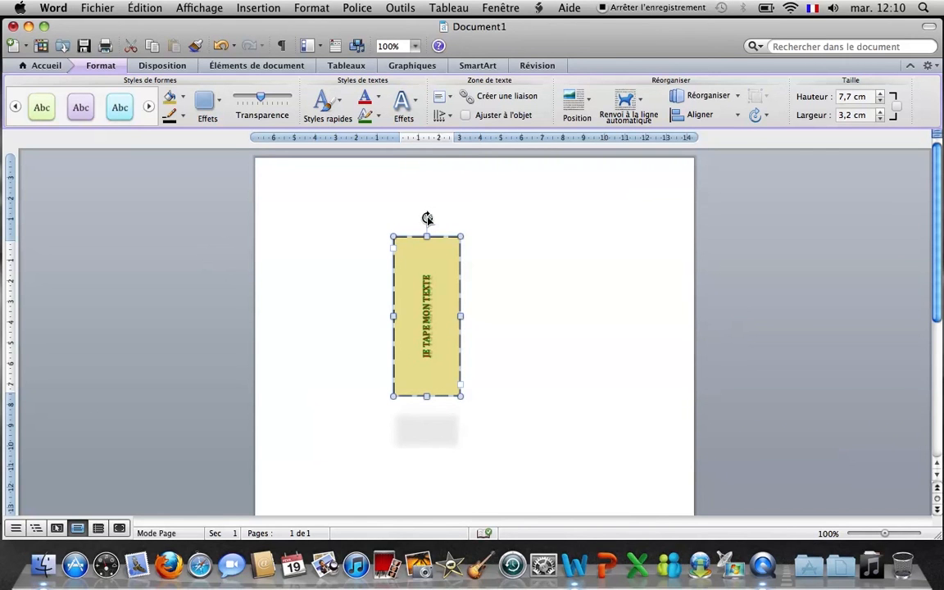
Rotate the yellow text box clockwise until its text slants gently upward, and move it closer to the page's upper edge.
drag(427, 218, 469, 249)
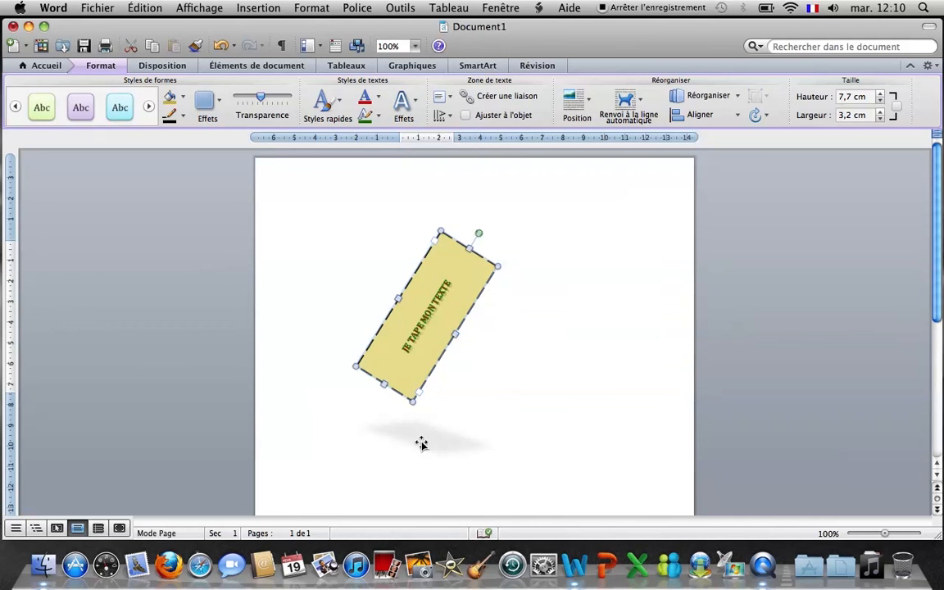
drag(478, 234, 531, 271)
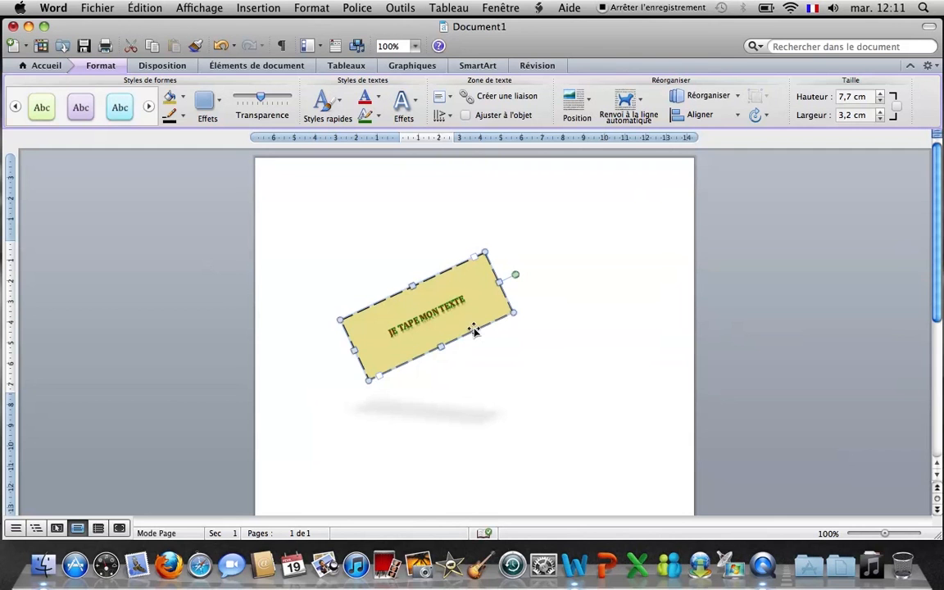
drag(473, 330, 464, 259)
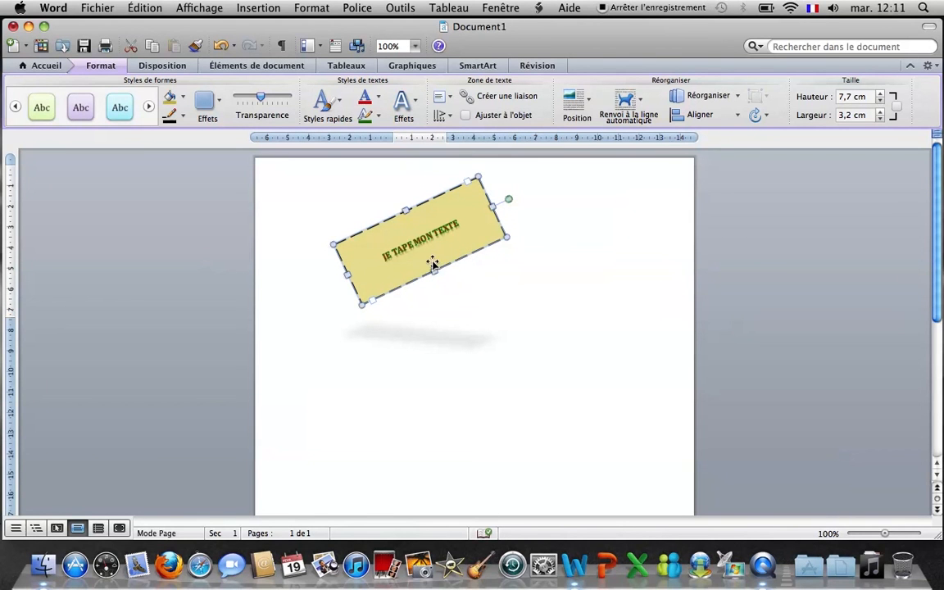
Try the top-centre, top-right, bottom-right and bottom-centre position presets with text wrapping on the rotated text box.
click(590, 107)
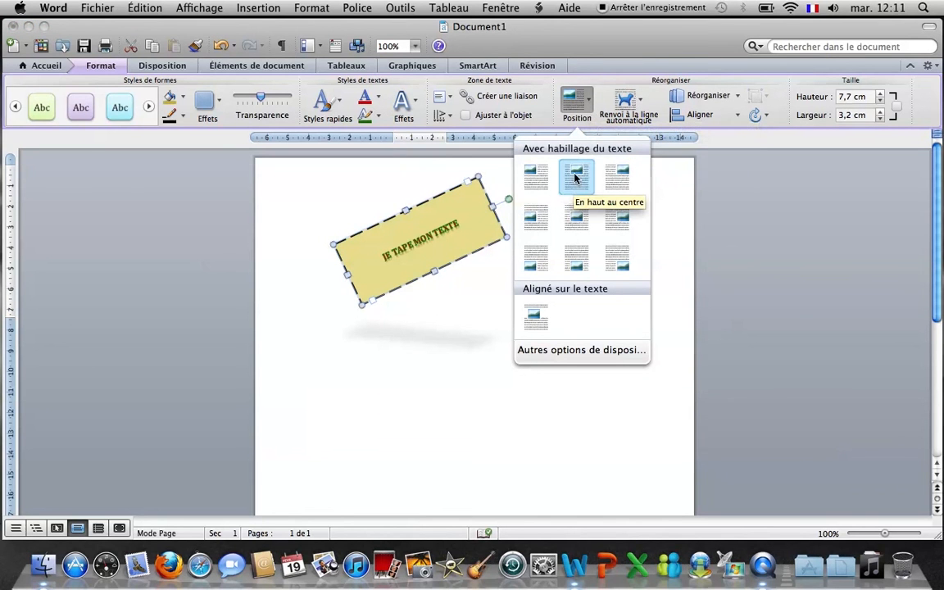
click(576, 177)
click(576, 103)
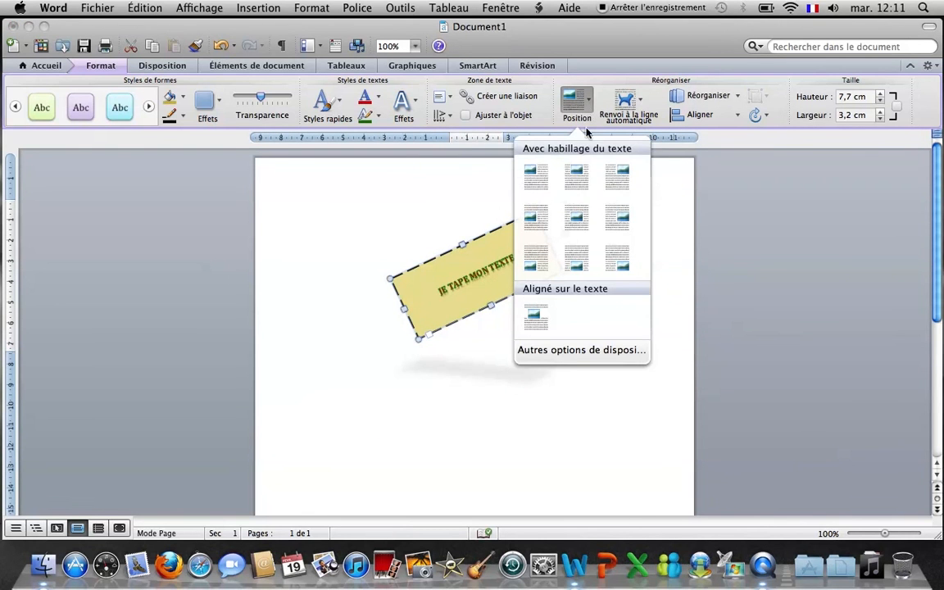
click(616, 191)
click(580, 122)
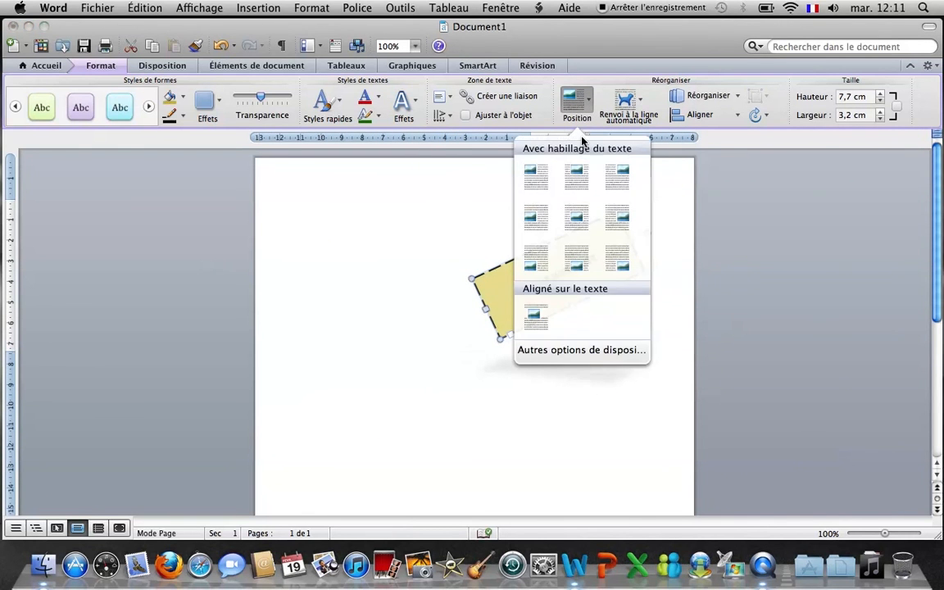
click(618, 262)
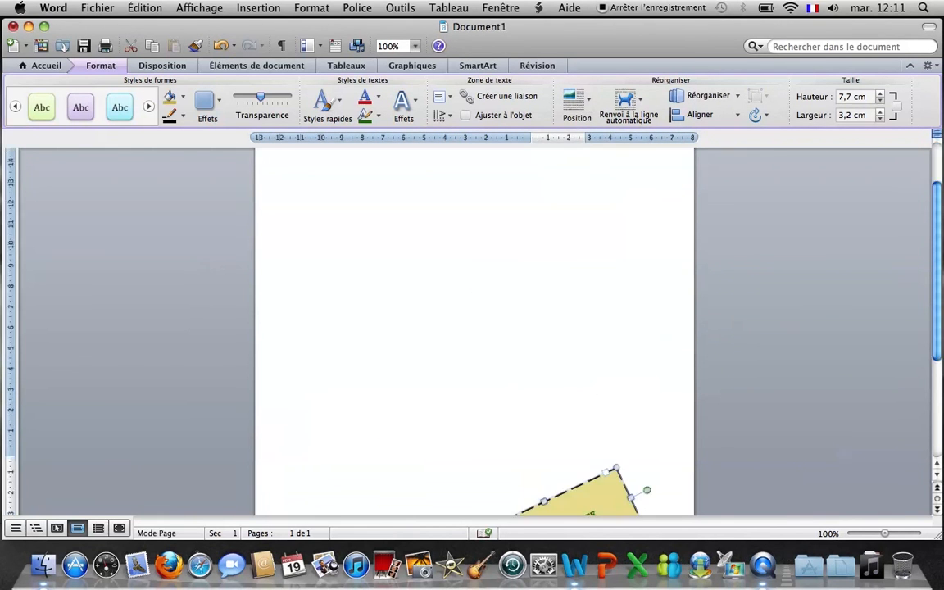
click(577, 119)
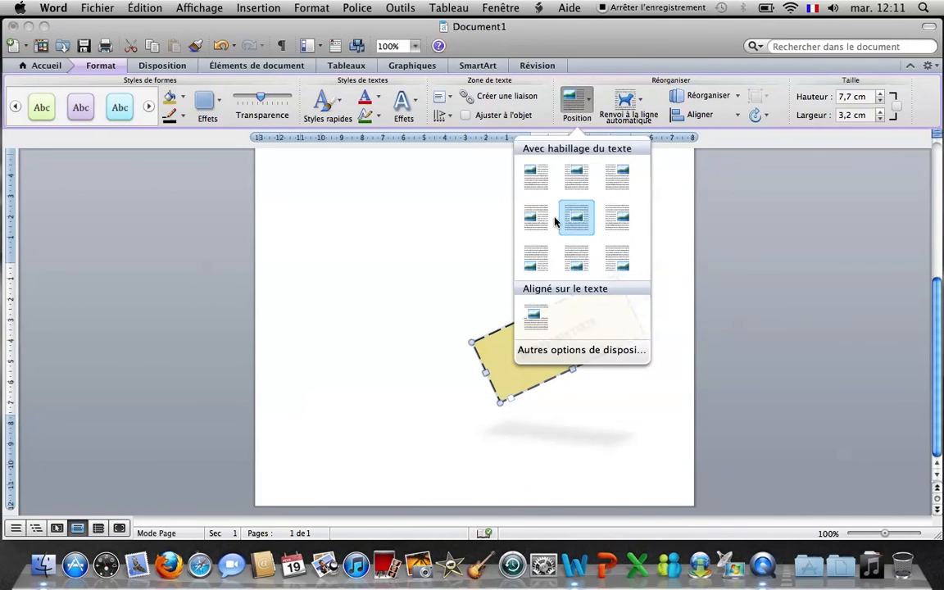
click(576, 275)
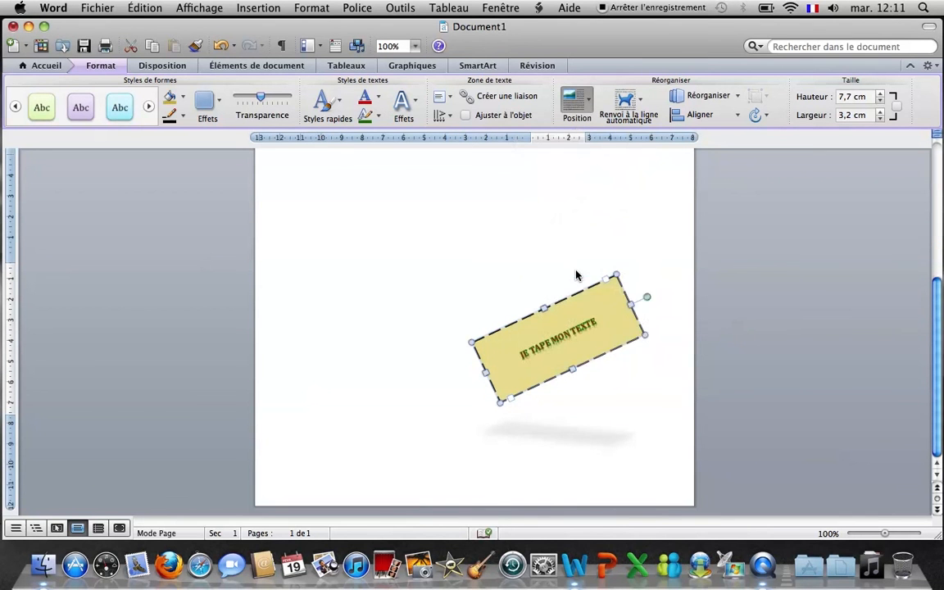
Position the text box at the top centre of the page with text wrapping, and open its advanced layout options.
click(575, 120)
click(579, 187)
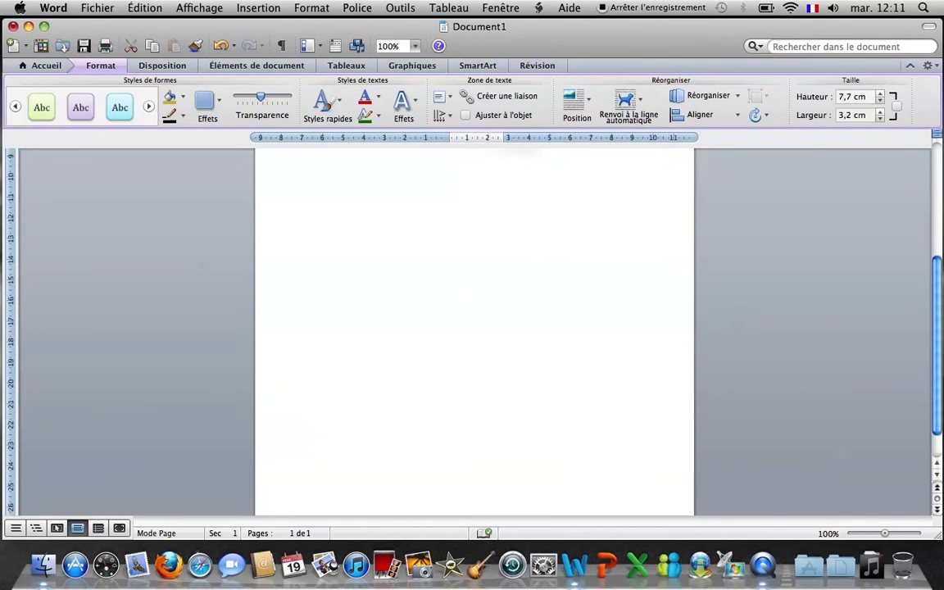
click(583, 118)
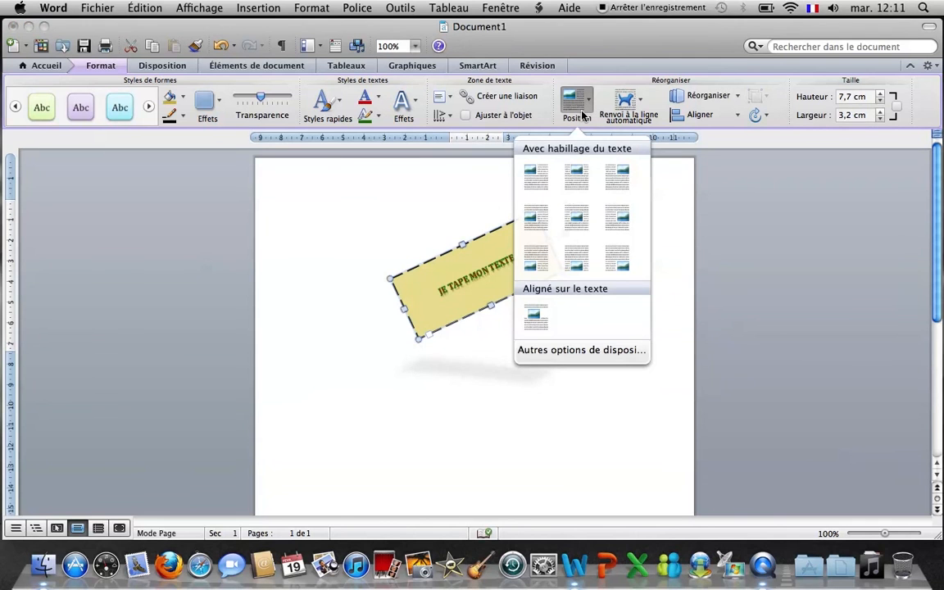
click(585, 359)
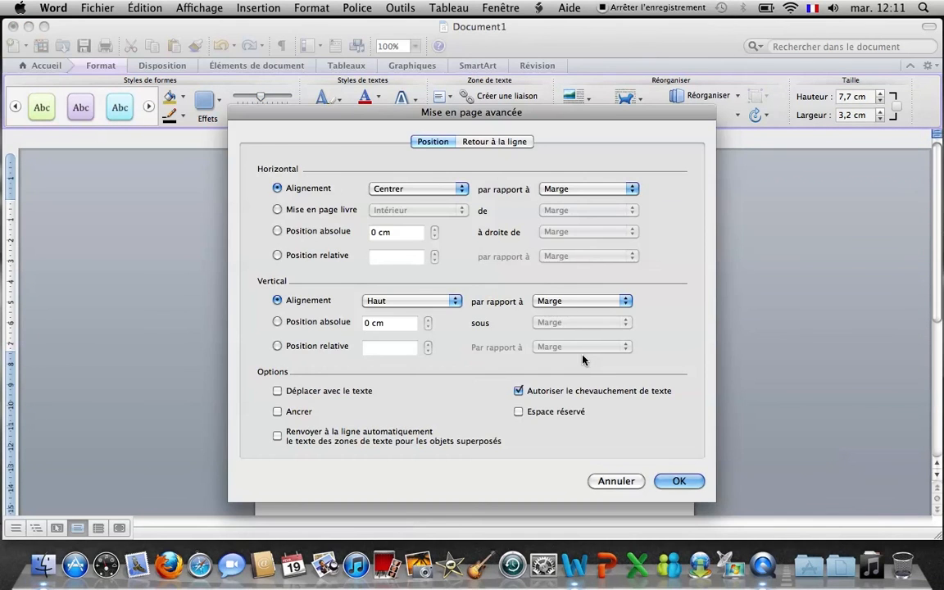
Set the text box's horizontal absolute position to 1 cm to the right of the margin.
click(277, 231)
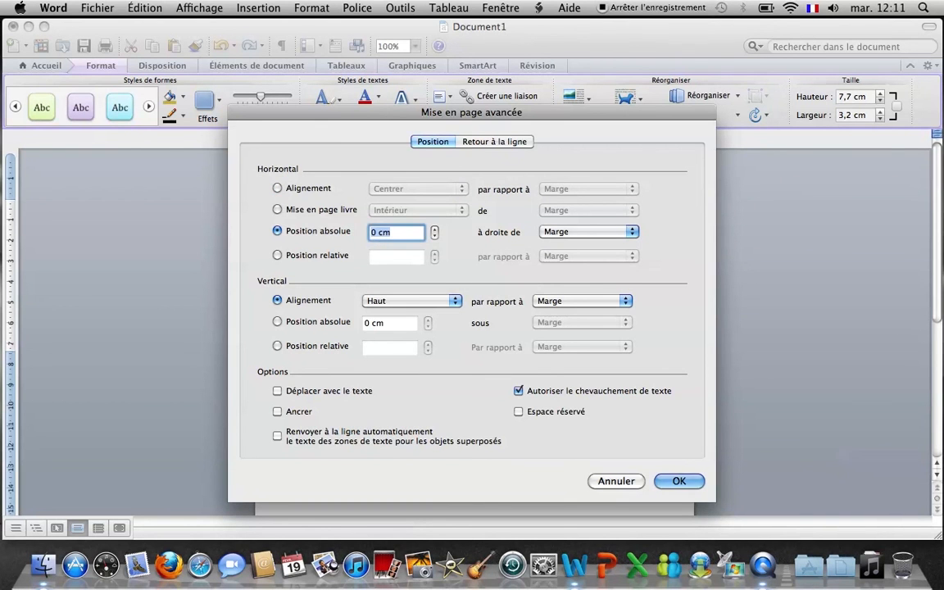
text(1)
click(680, 482)
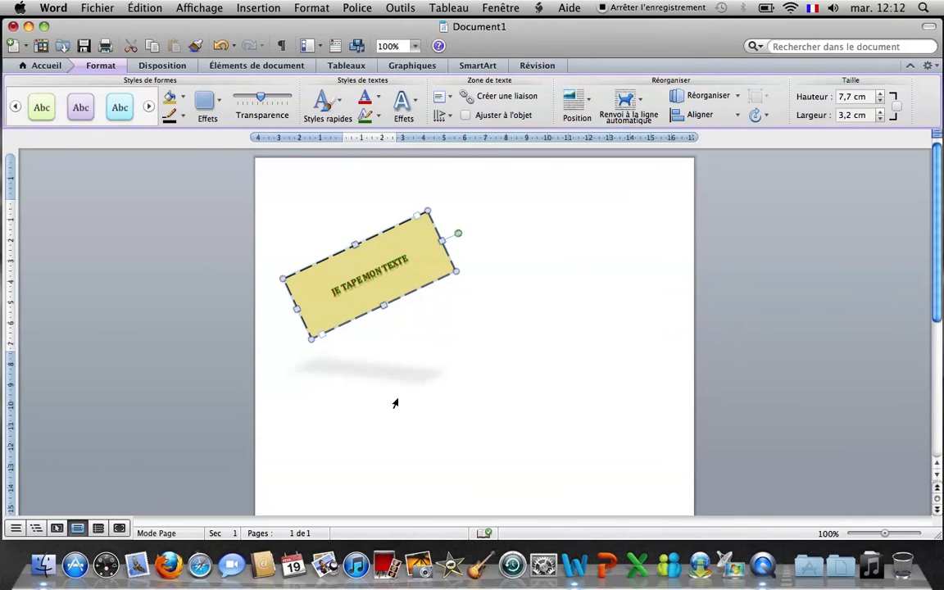
Move the text box toward the middle of the page and check its absolute position in the advanced layout options without changing anything.
drag(438, 274, 552, 246)
click(576, 103)
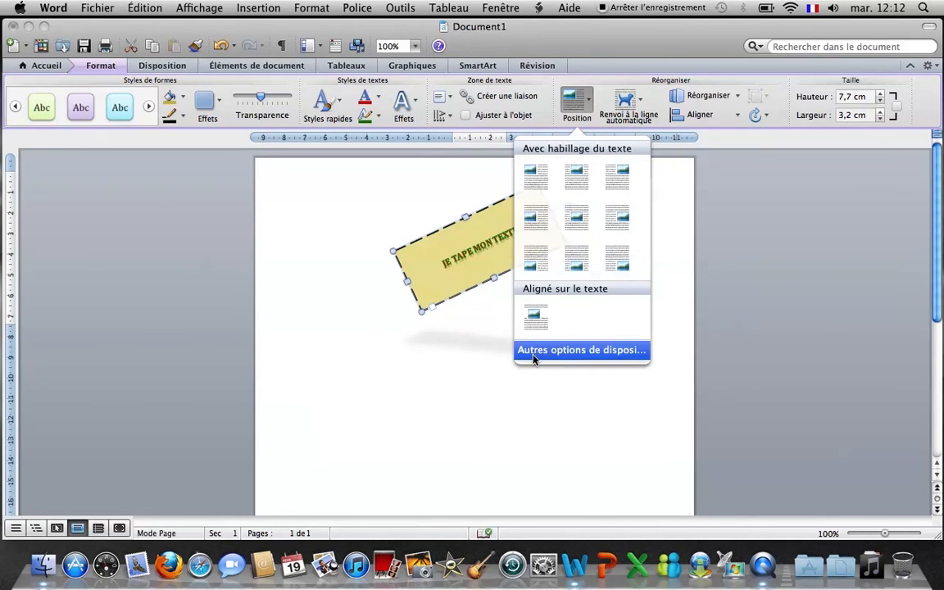
click(575, 353)
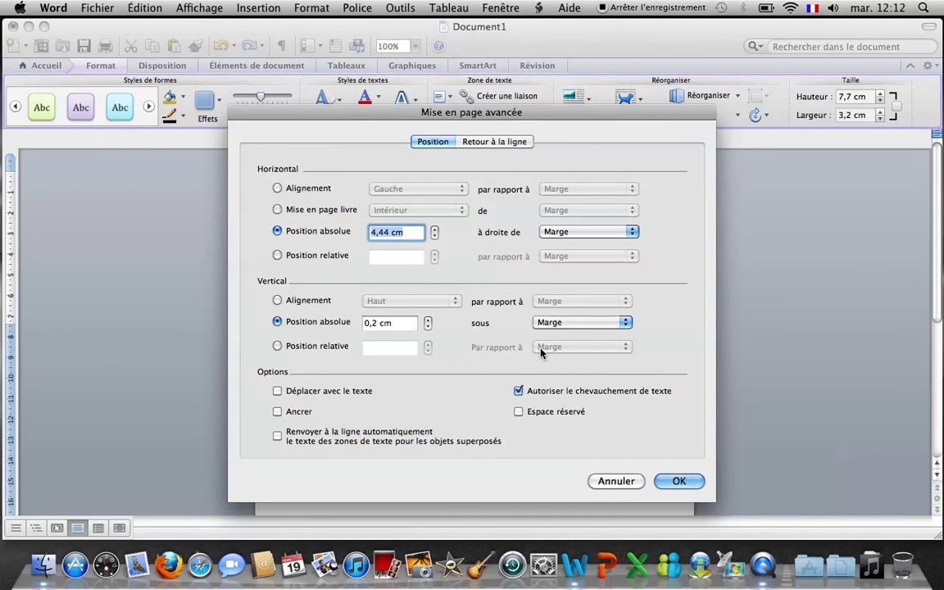
click(617, 484)
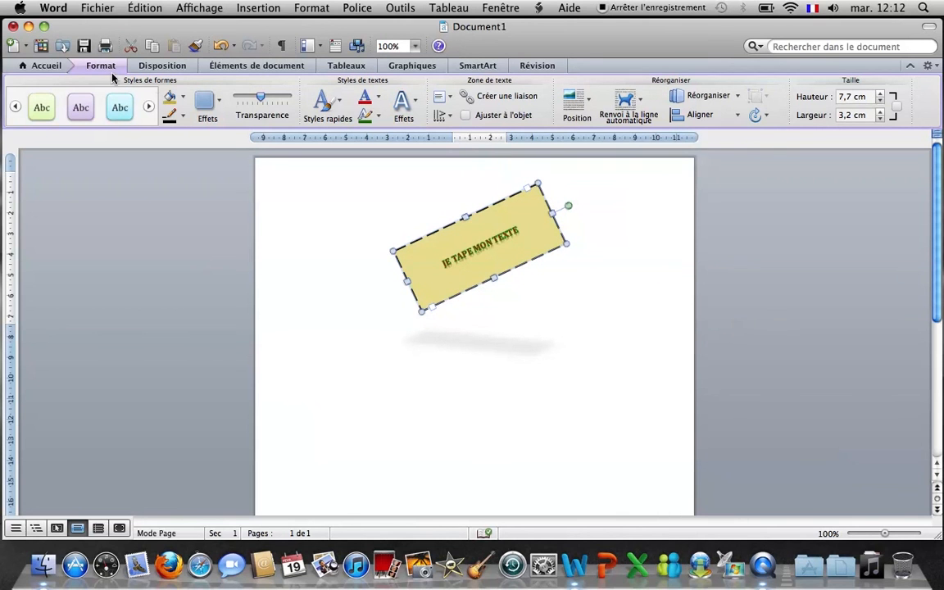
Examine the text wrapping and stacking-order options for the text box, shifting the box sideways on the page in between.
click(642, 103)
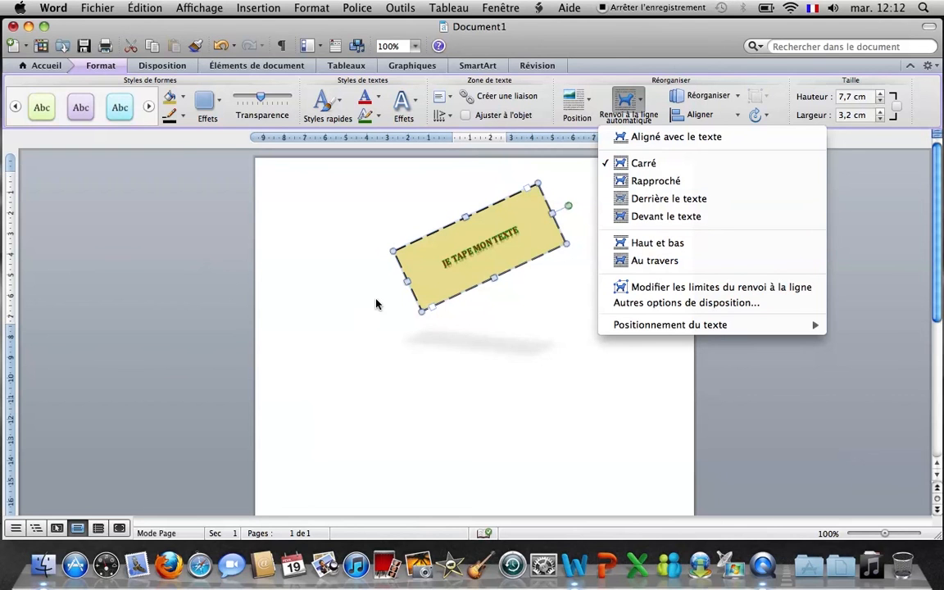
click(643, 104)
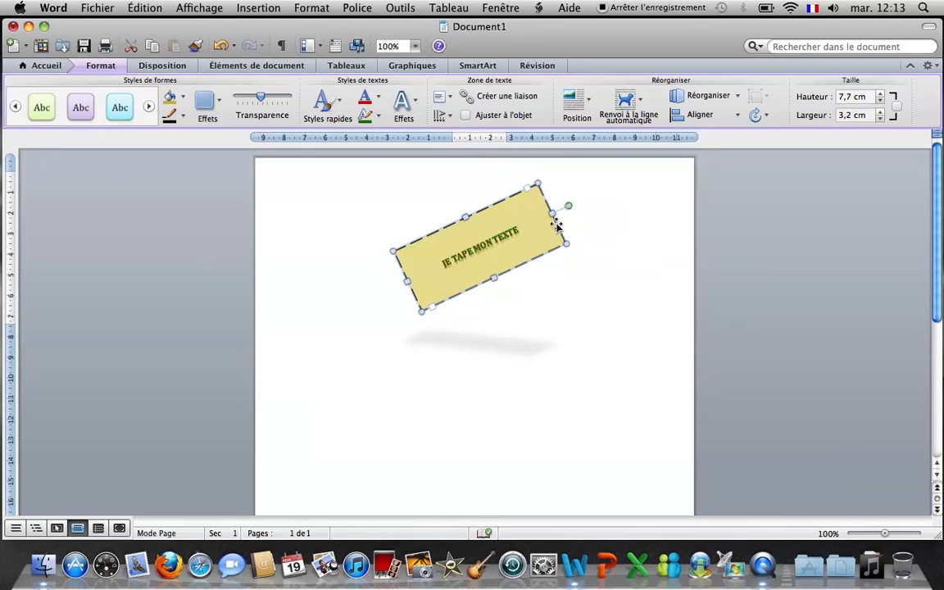
drag(556, 225, 462, 237)
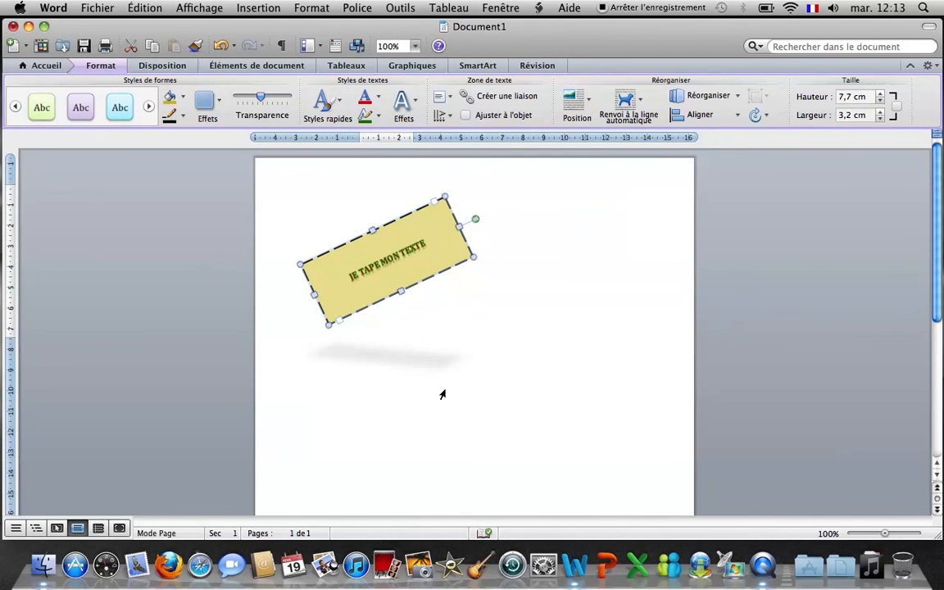
drag(417, 212, 483, 213)
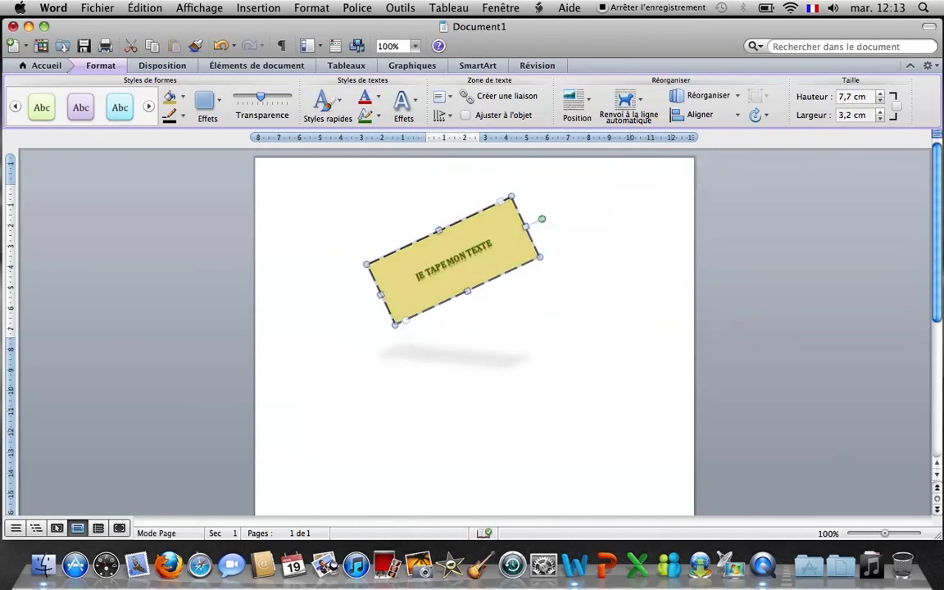
click(632, 102)
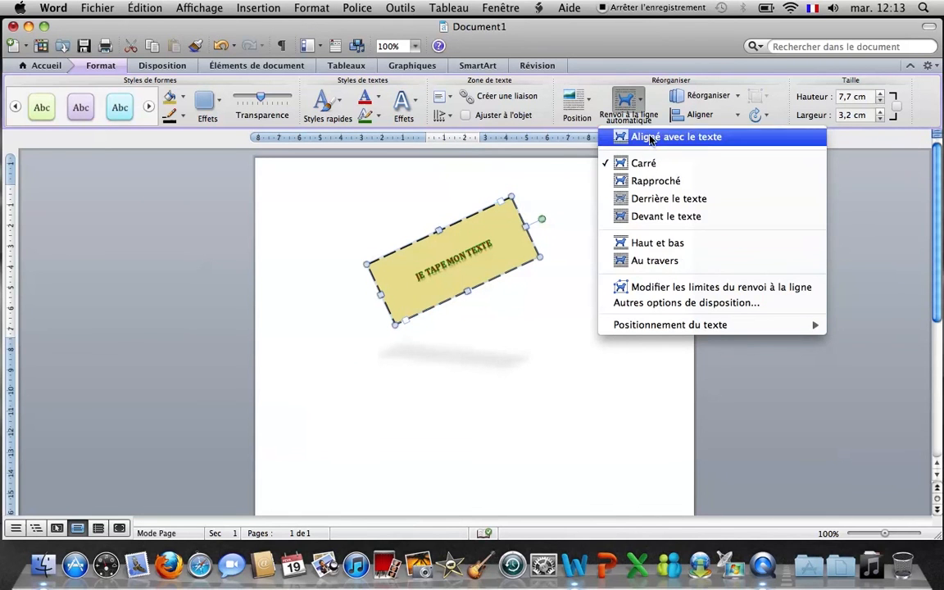
click(532, 238)
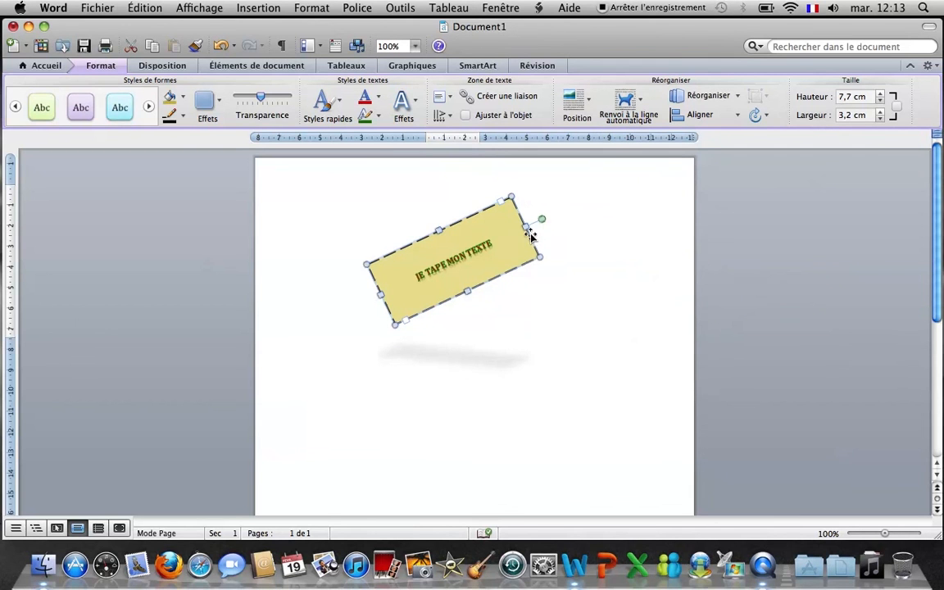
click(735, 96)
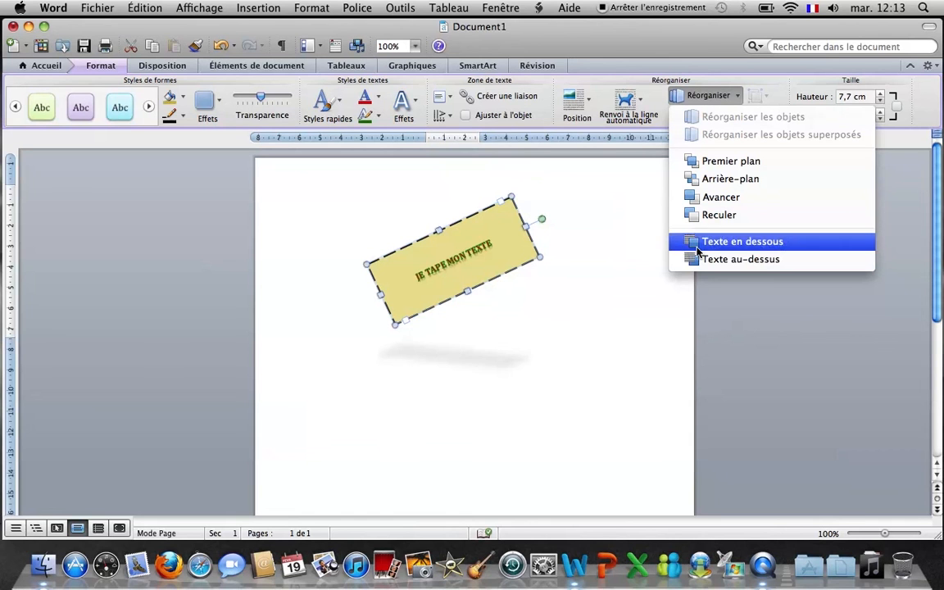
click(736, 92)
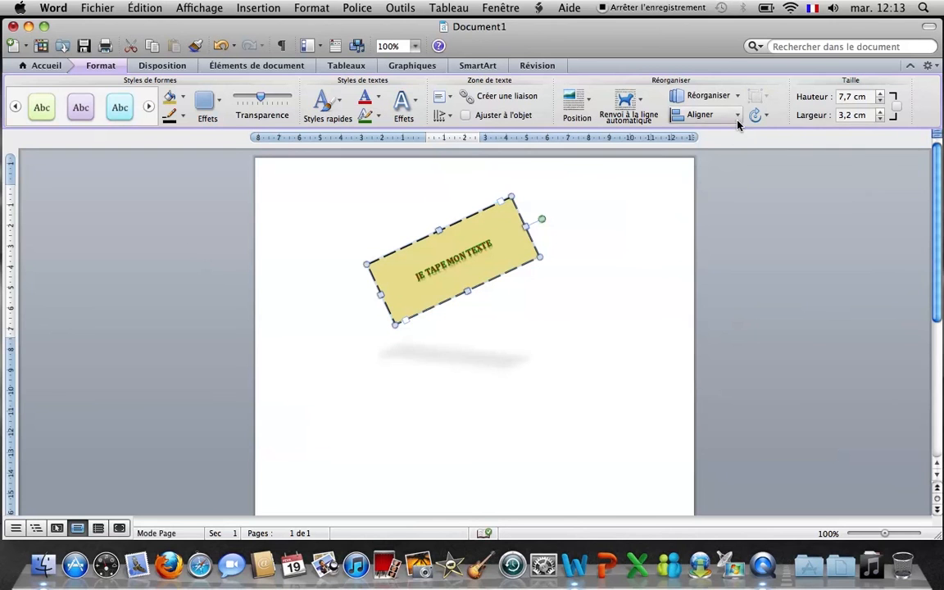
Try left and right alignment of the text box relative to the margins, and settle on centre alignment.
click(737, 115)
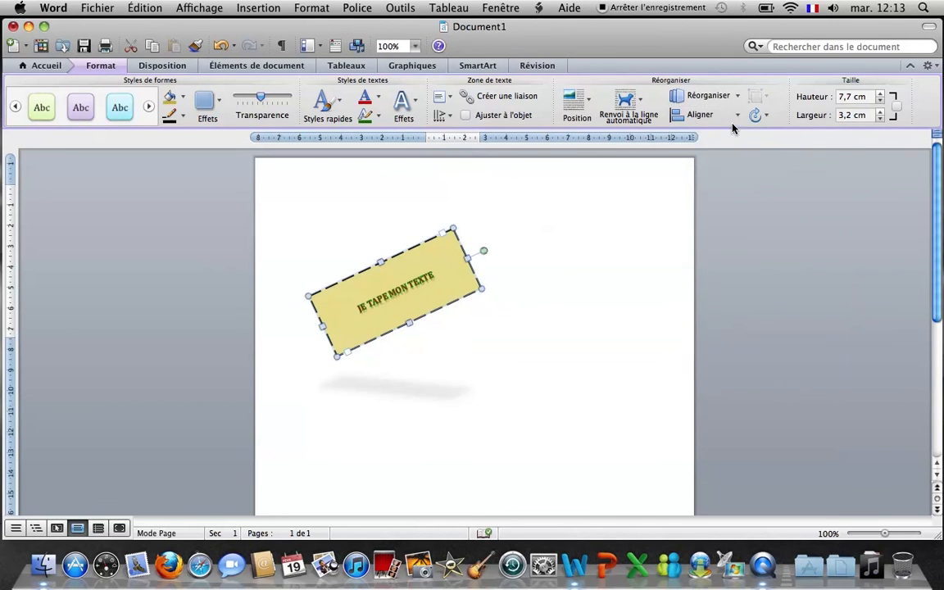
click(700, 115)
click(715, 173)
click(702, 115)
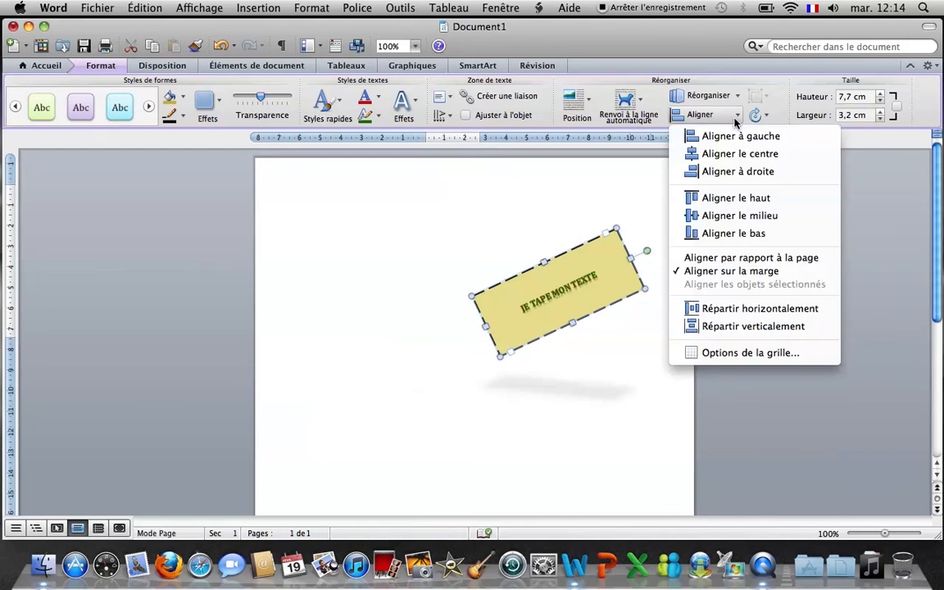
click(735, 156)
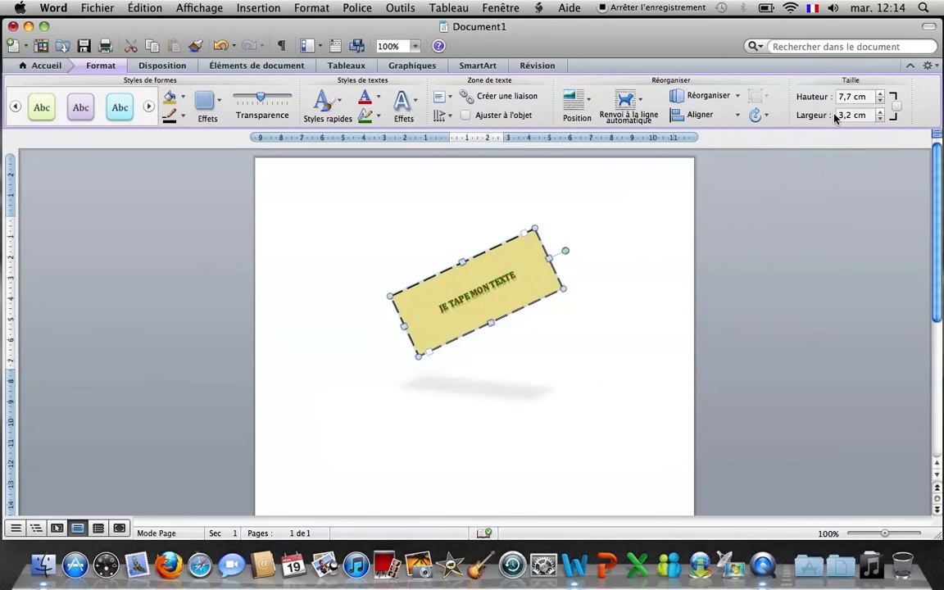
Set the text box's height to 8.6 cm and its width to 2.9 cm.
click(881, 95)
click(881, 95)
click(881, 95)
click(881, 95)
click(881, 119)
click(881, 118)
click(881, 119)
click(881, 119)
click(881, 112)
click(881, 112)
click(880, 113)
click(881, 113)
click(880, 112)
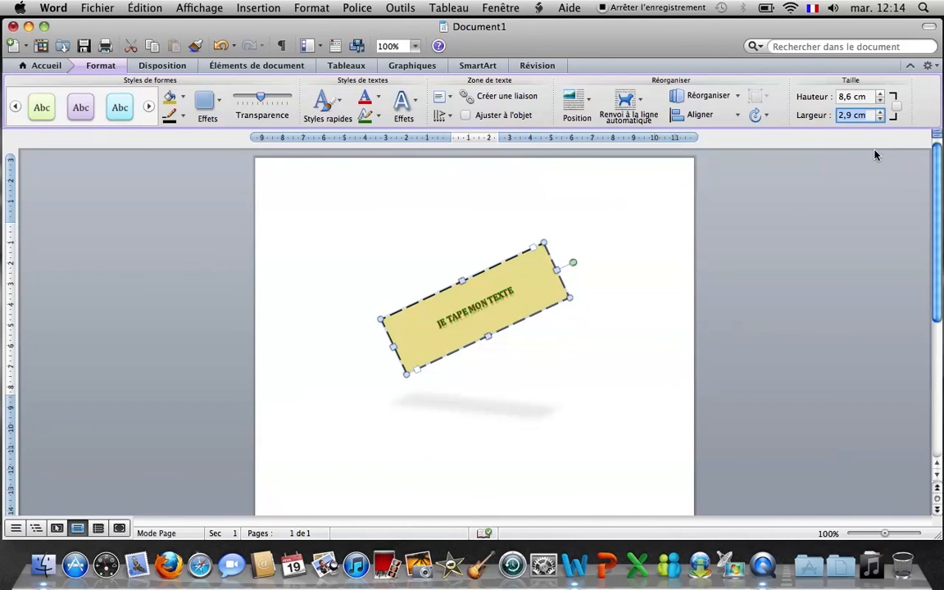
Lock the text box's proportions and increase its height to 9.8 cm.
click(881, 95)
click(881, 95)
click(881, 95)
click(881, 95)
click(881, 96)
click(881, 95)
click(881, 95)
click(881, 95)
click(881, 95)
click(881, 95)
click(881, 95)
click(881, 95)
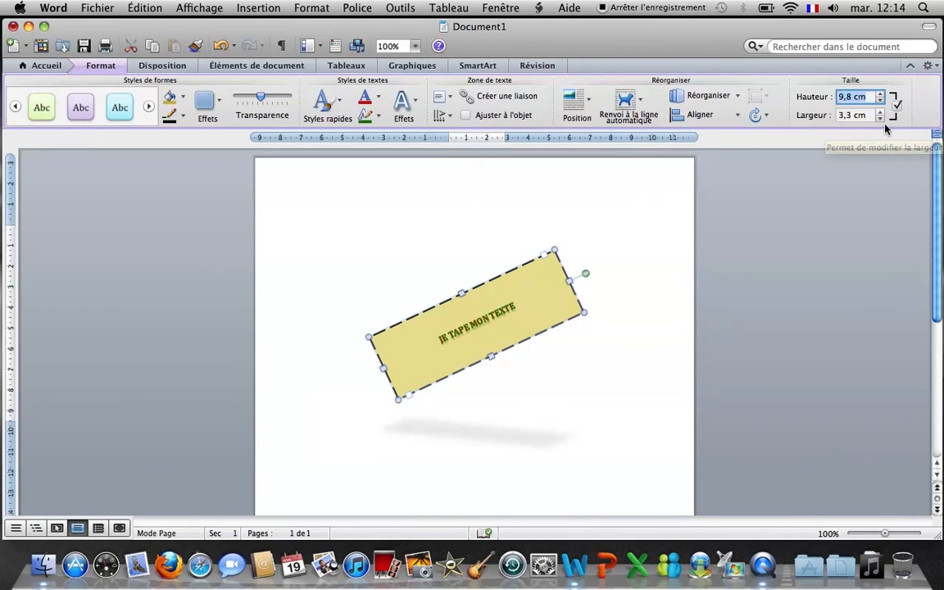
Reduce the text box's width to 2.6 cm with its proportions locked.
click(881, 119)
click(881, 119)
click(881, 119)
click(881, 119)
click(881, 119)
click(881, 119)
click(880, 119)
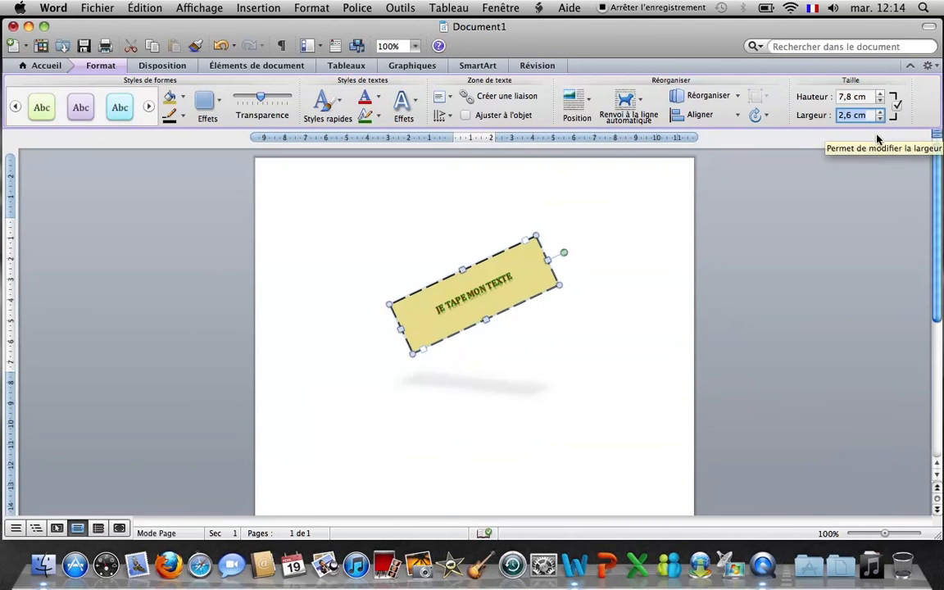
Try rotating the text box 90° to the right, and rotate it back 90° to the left.
click(768, 117)
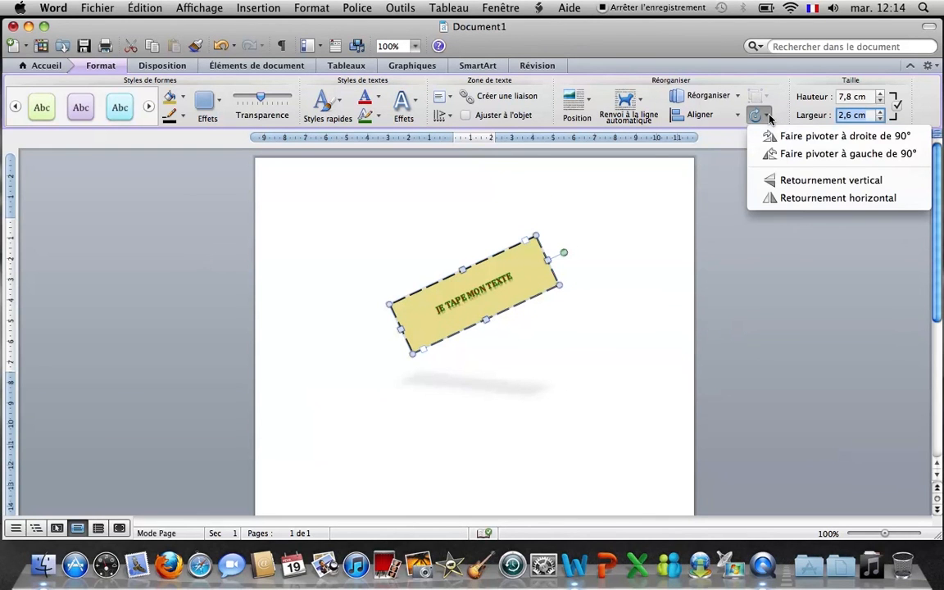
click(774, 135)
click(765, 118)
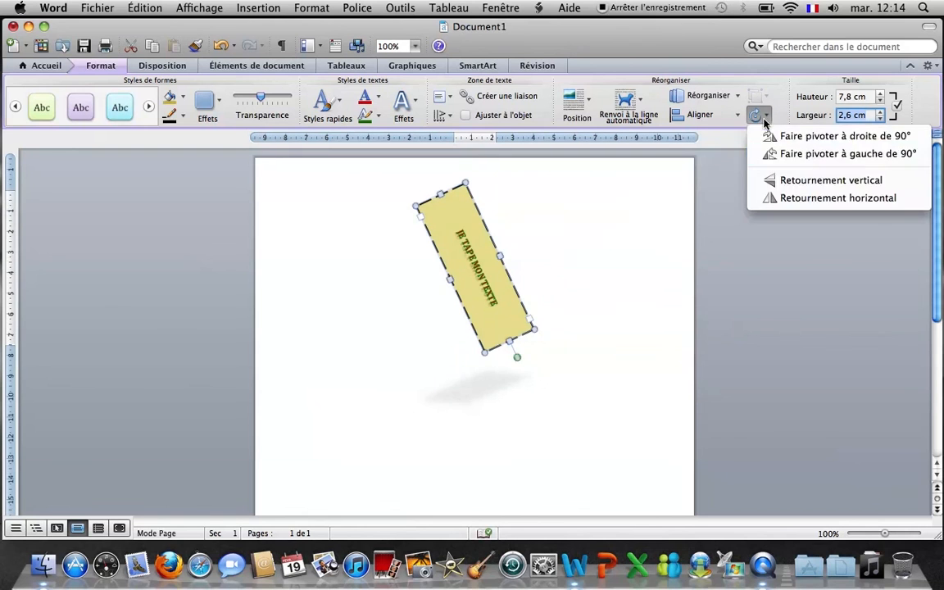
click(774, 153)
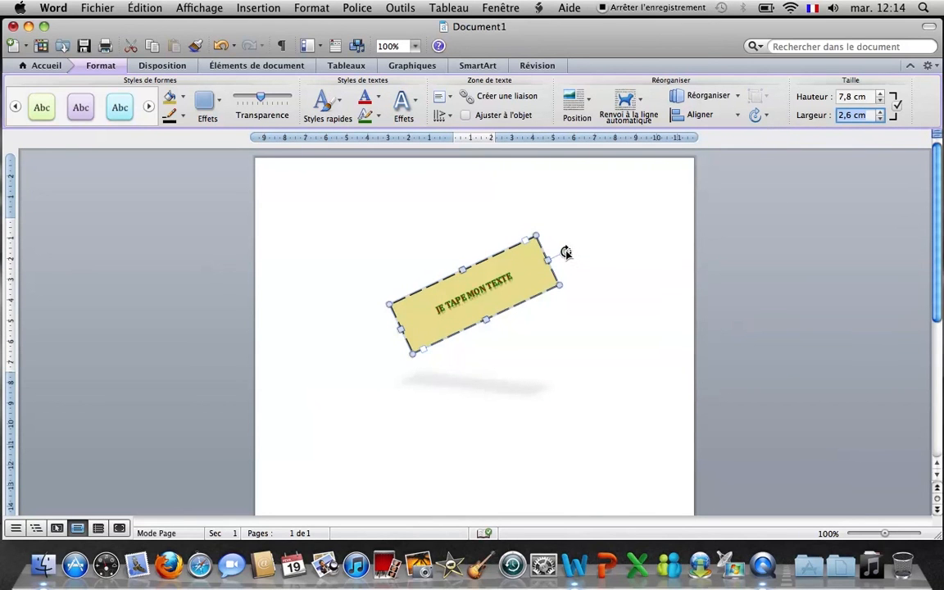
Rotate the text box freehand until its text is horizontal, and shrink it to about 5.9 by 2 cm at the page's upper-left margin.
drag(564, 254, 561, 234)
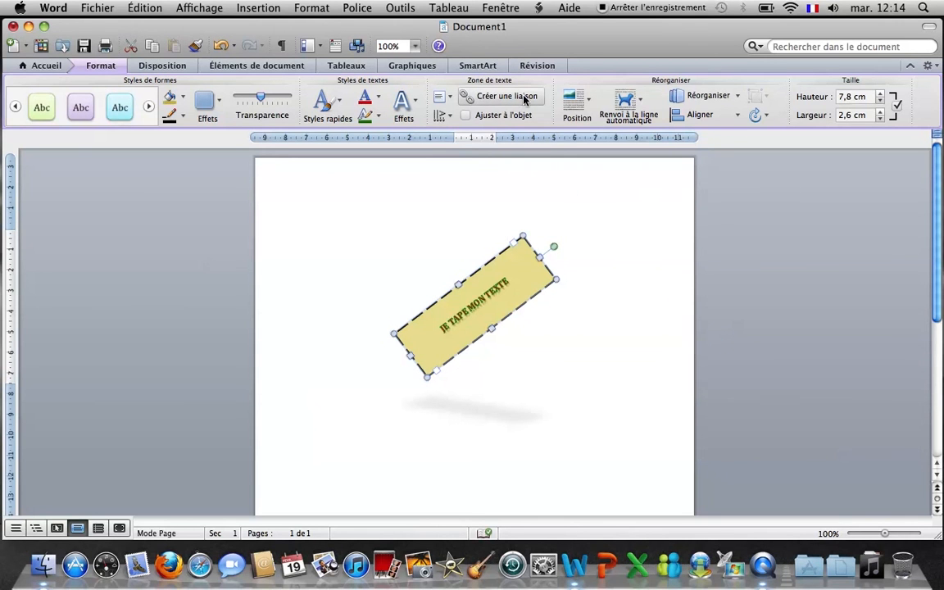
drag(554, 246, 579, 315)
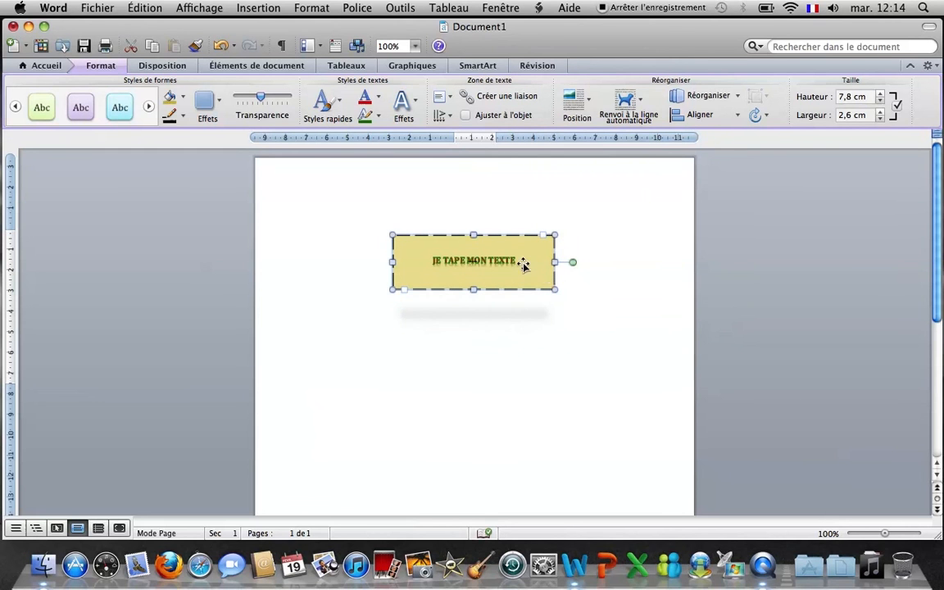
click(553, 290)
click(541, 273)
drag(555, 289, 415, 232)
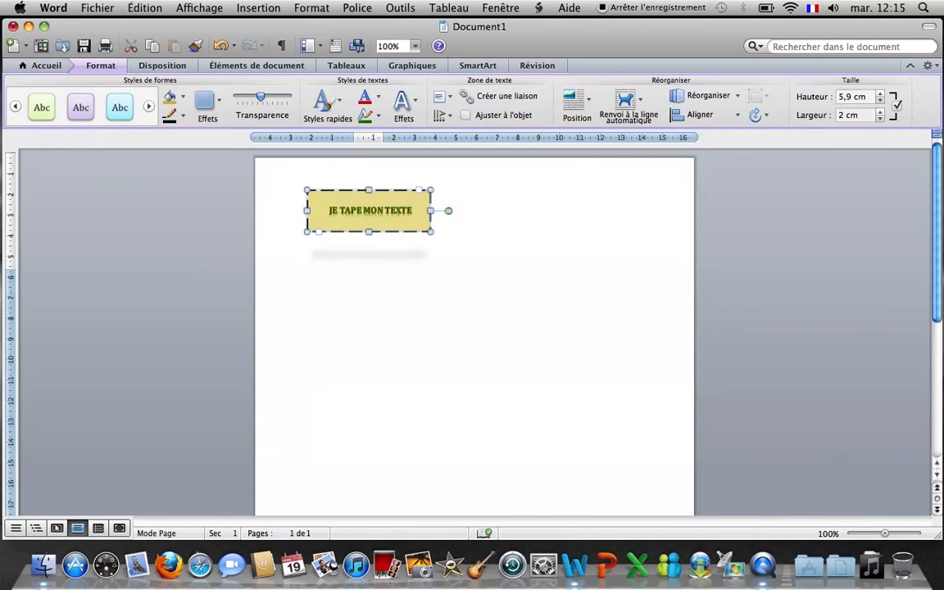
Insert a second, empty text box near the page's right margin, lower than the yellow one.
click(627, 180)
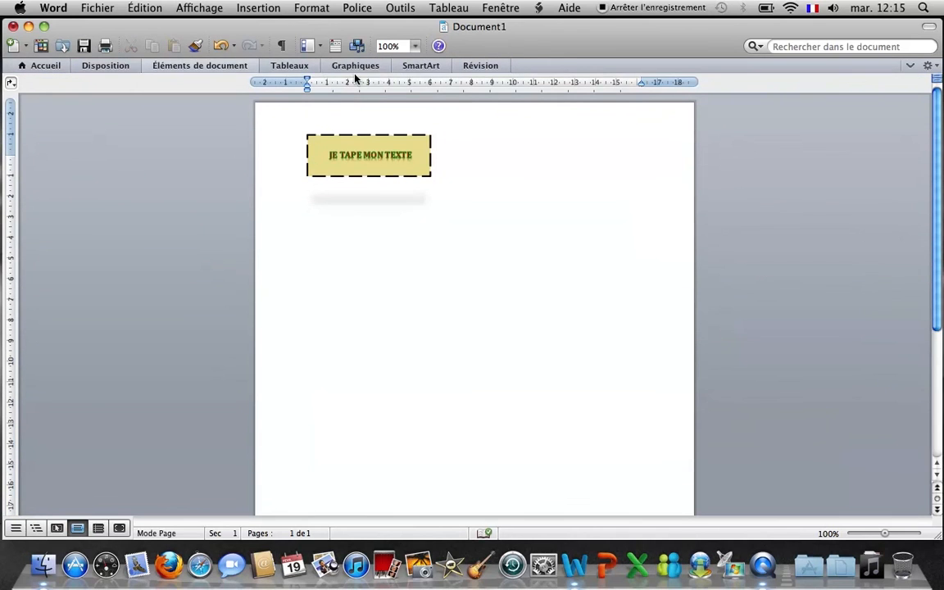
click(31, 65)
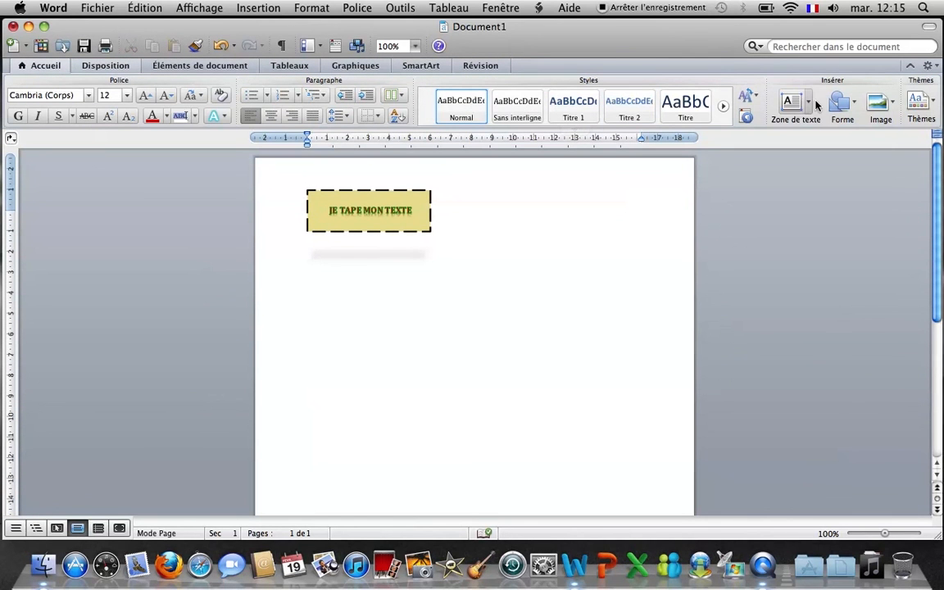
click(807, 104)
click(788, 137)
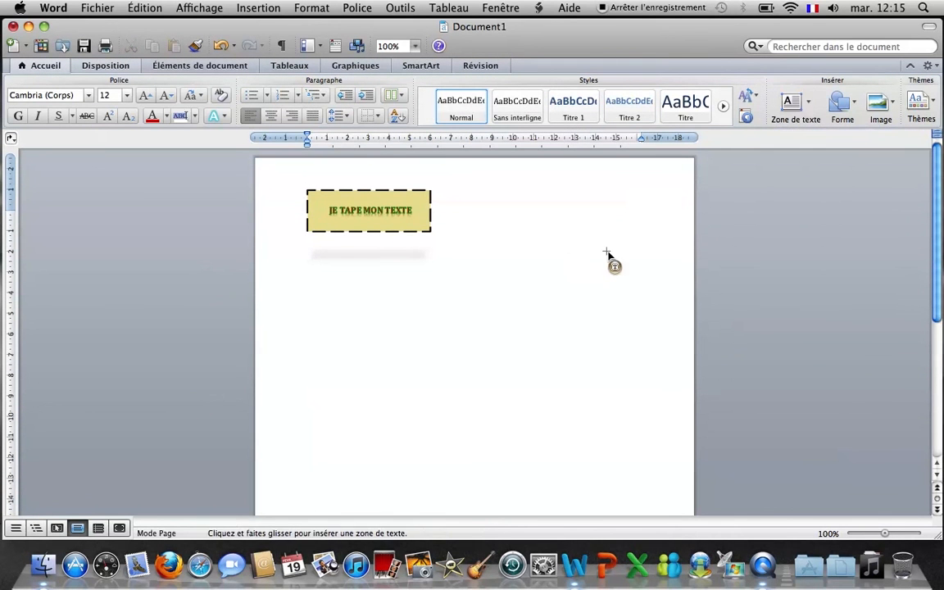
drag(558, 269, 653, 383)
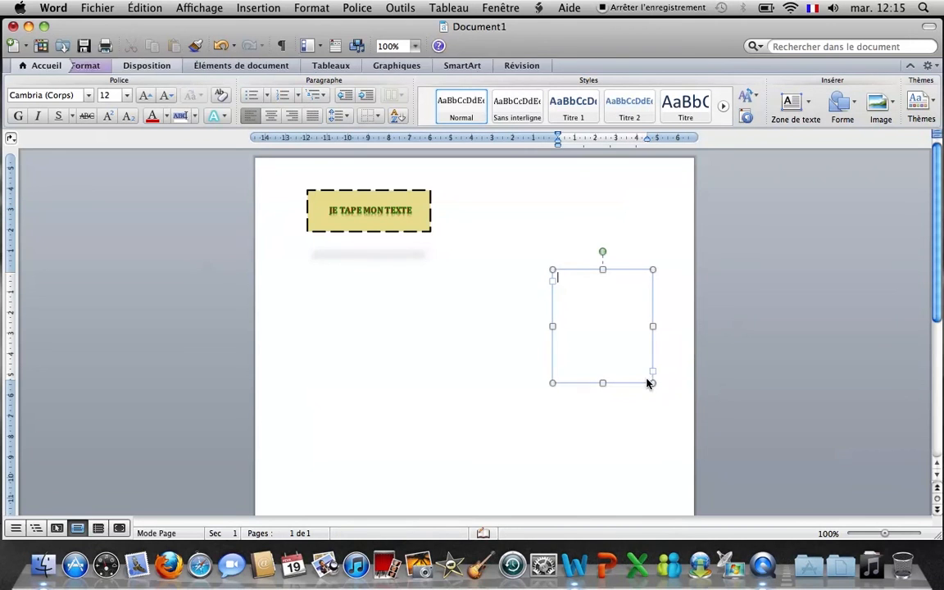
Link the yellow text box to the empty one, accepting the text flow change, and reselect the yellow box.
click(428, 214)
click(114, 68)
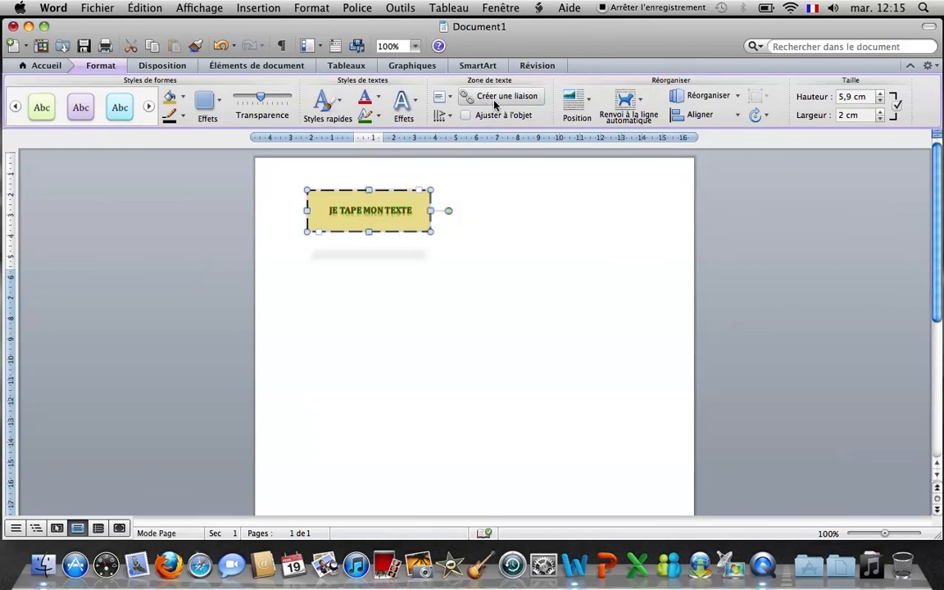
click(502, 99)
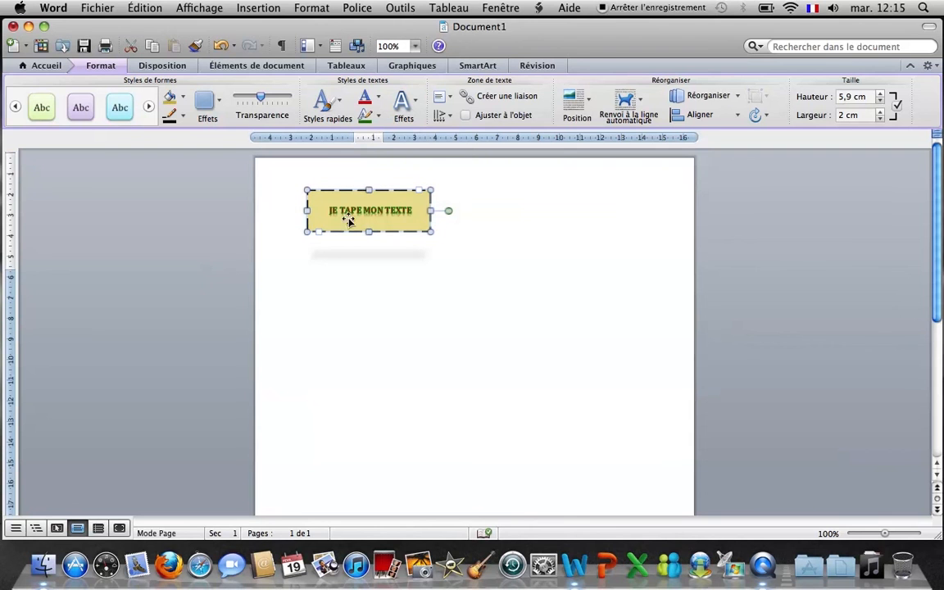
click(480, 96)
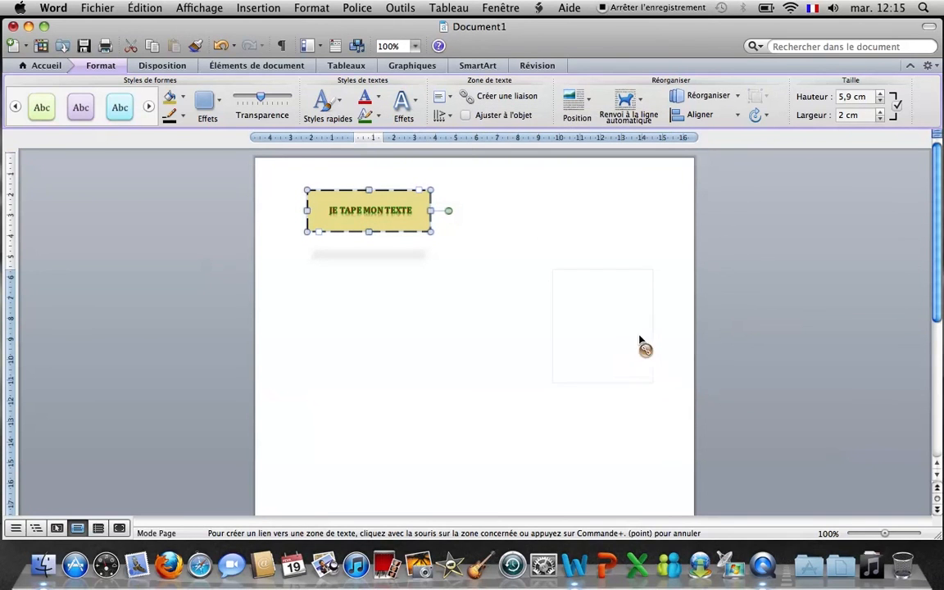
click(620, 305)
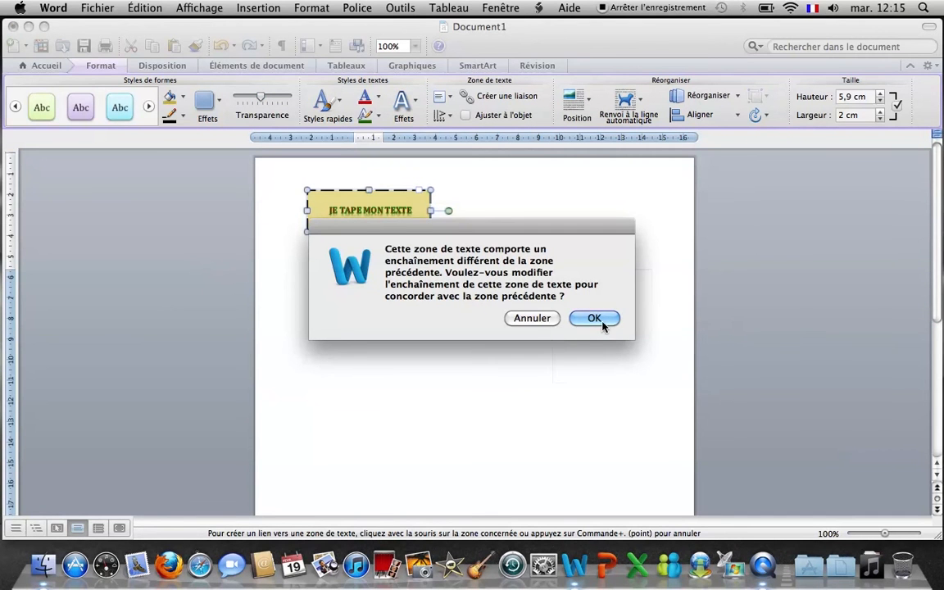
click(602, 324)
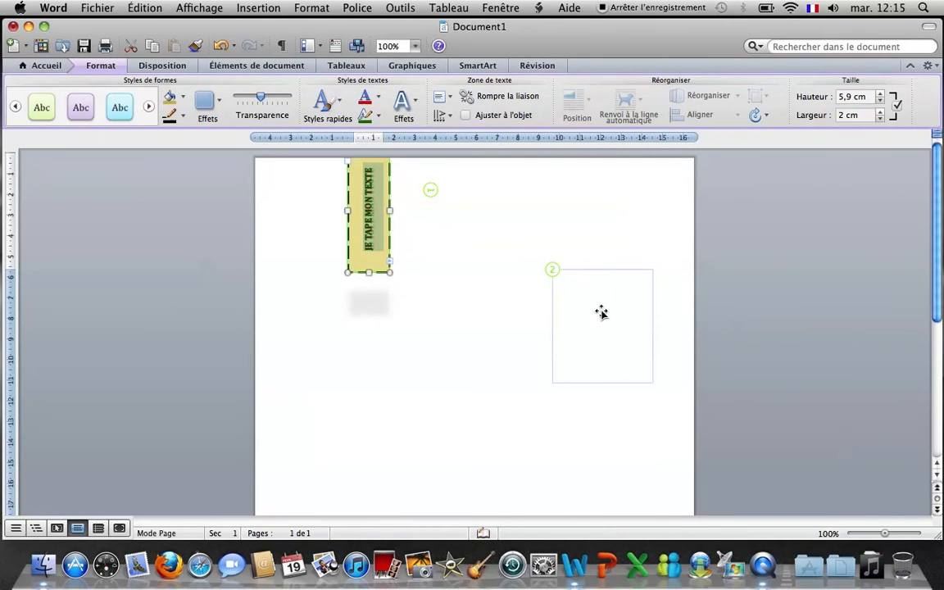
click(430, 216)
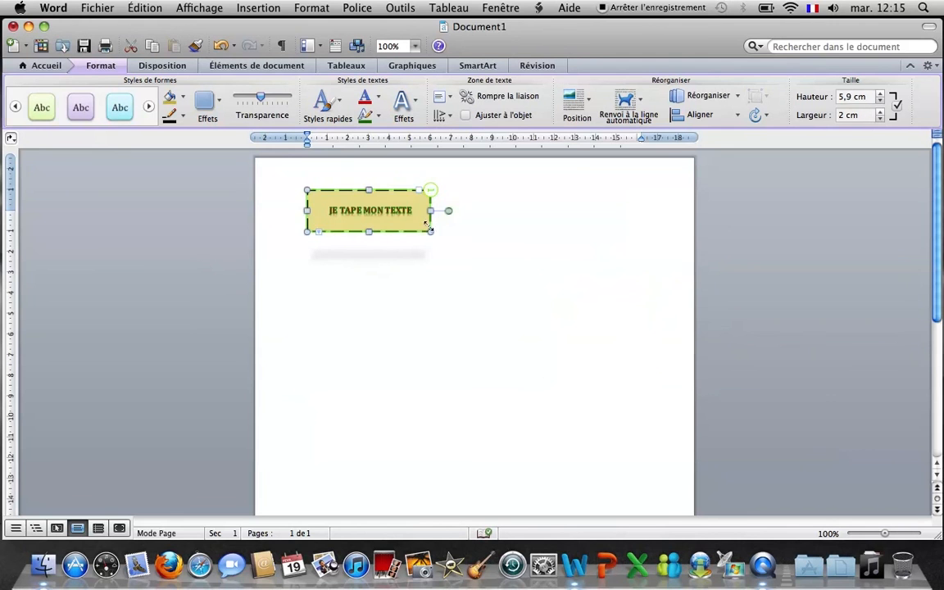
Inspect the link between the yellow text box and the empty one by selecting each box in turn.
click(498, 96)
click(602, 332)
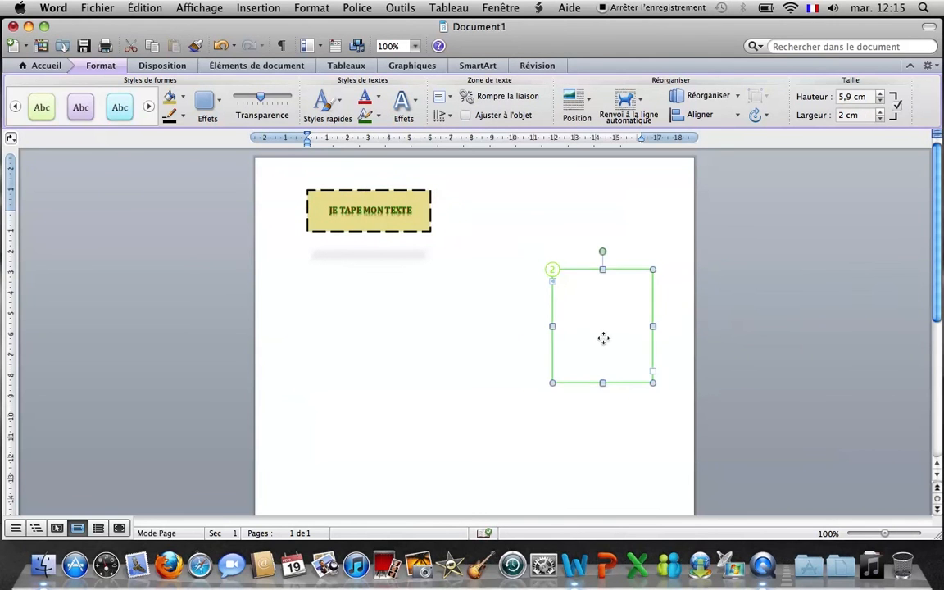
click(378, 192)
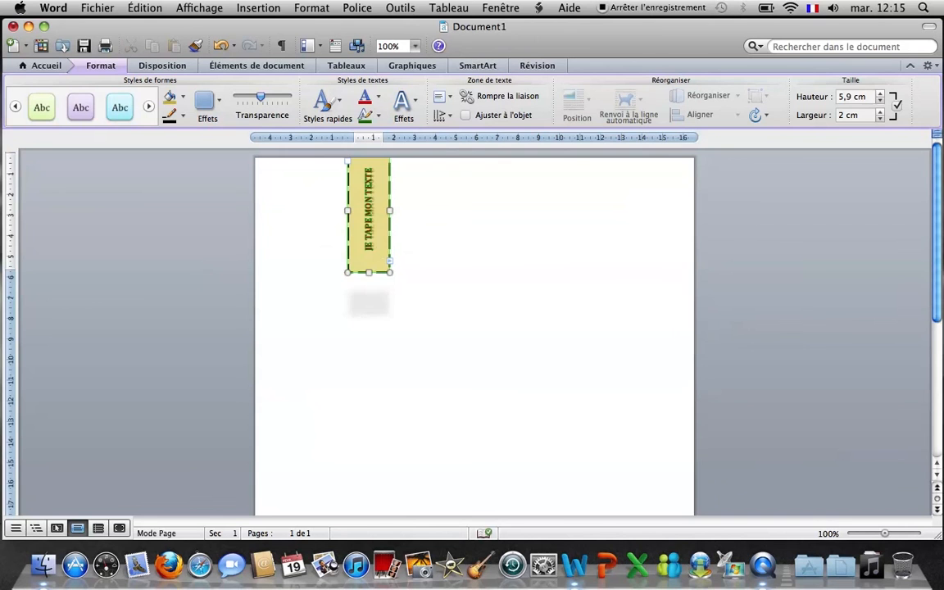
click(601, 339)
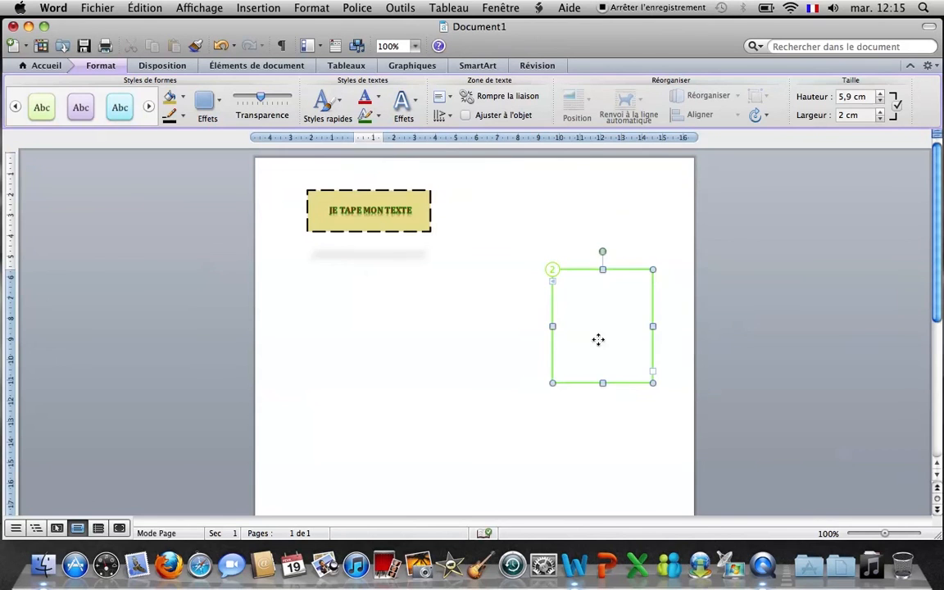
Delete the yellow text box and the empty one linked to it.
click(432, 210)
key(Delete)
click(603, 272)
key(Delete)
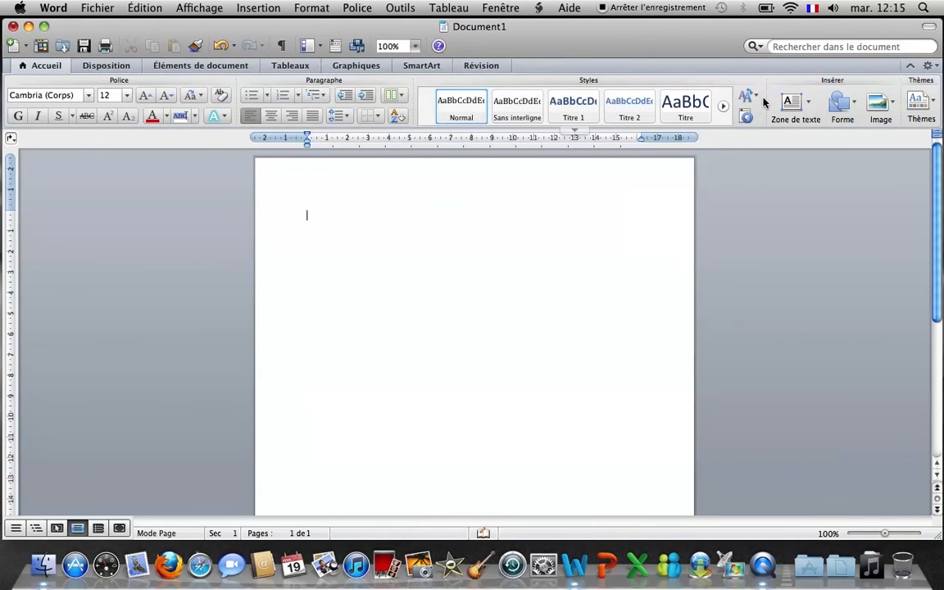
Insert a text box at the page's upper-left margin and enter "Mon texte" in it.
click(806, 103)
click(828, 136)
drag(293, 190, 407, 270)
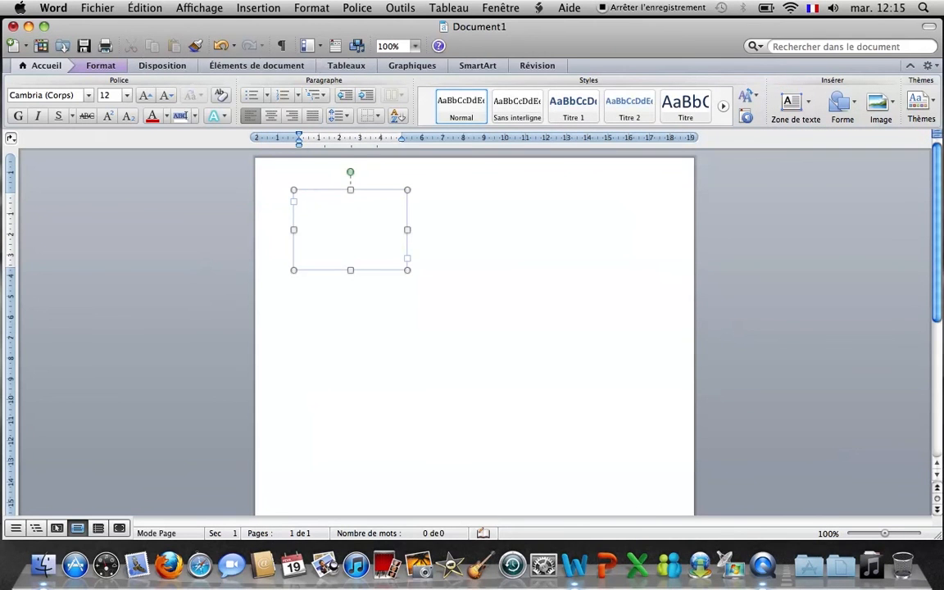
text(Mon texte)
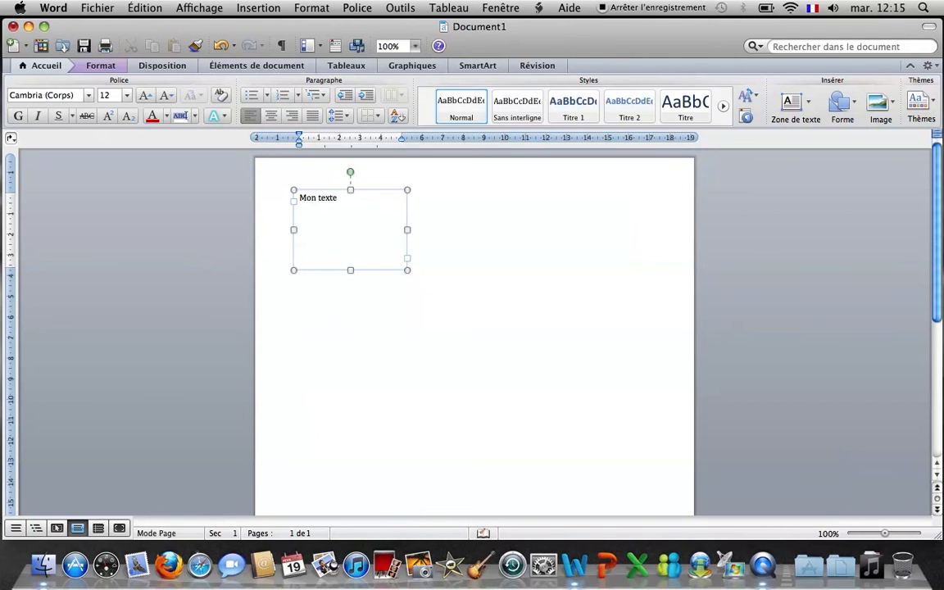
Insert a second, empty text box near the page's right margin, lower than the "Mon texte" box.
click(413, 213)
click(808, 102)
click(822, 137)
drag(546, 283, 631, 344)
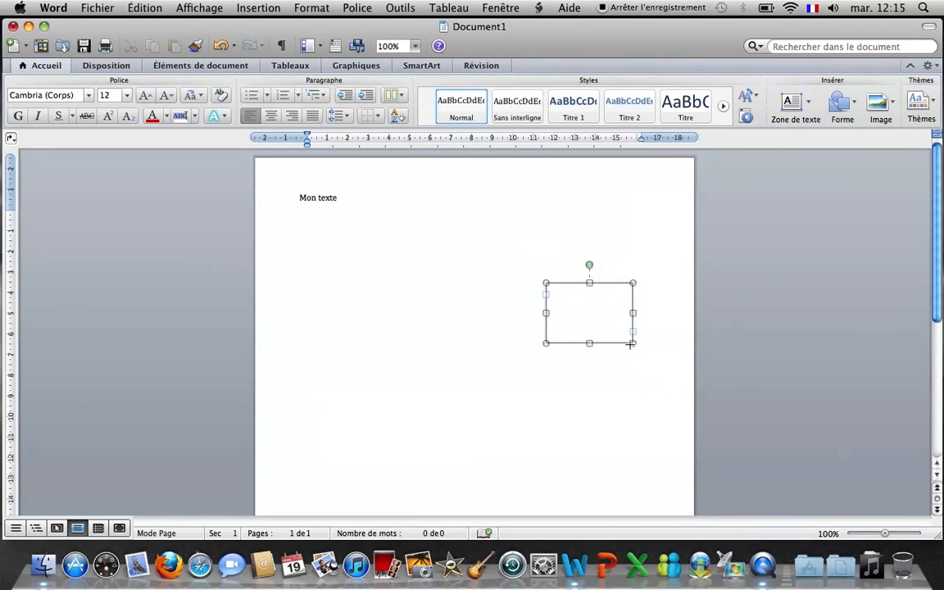
Shrink the "Mon texte" text box to about 1.9 cm high and 3.9 cm wide.
click(321, 204)
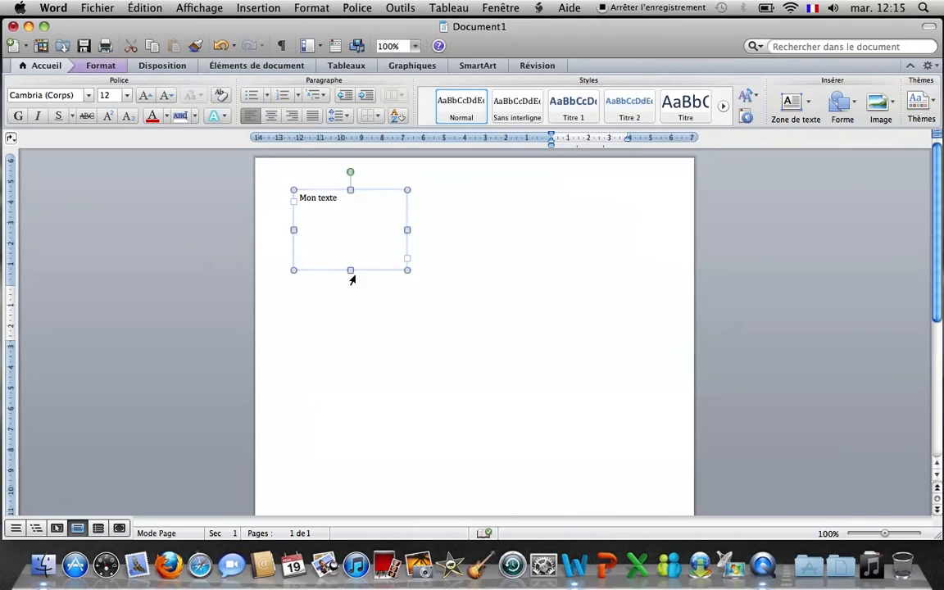
drag(350, 271, 350, 237)
drag(409, 237, 375, 231)
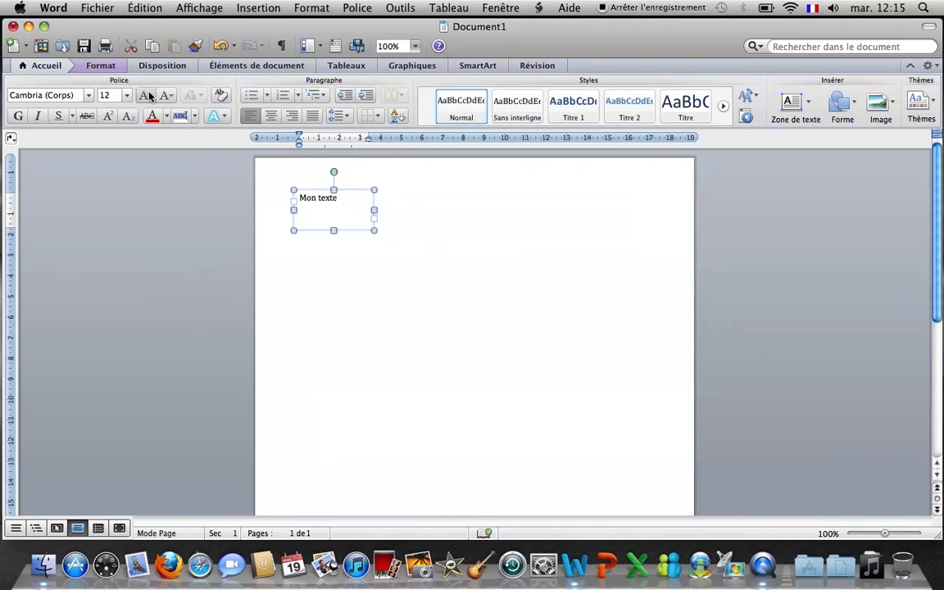
Create a link from the "Mon texte" text box to the empty text box.
click(100, 67)
click(496, 94)
click(605, 330)
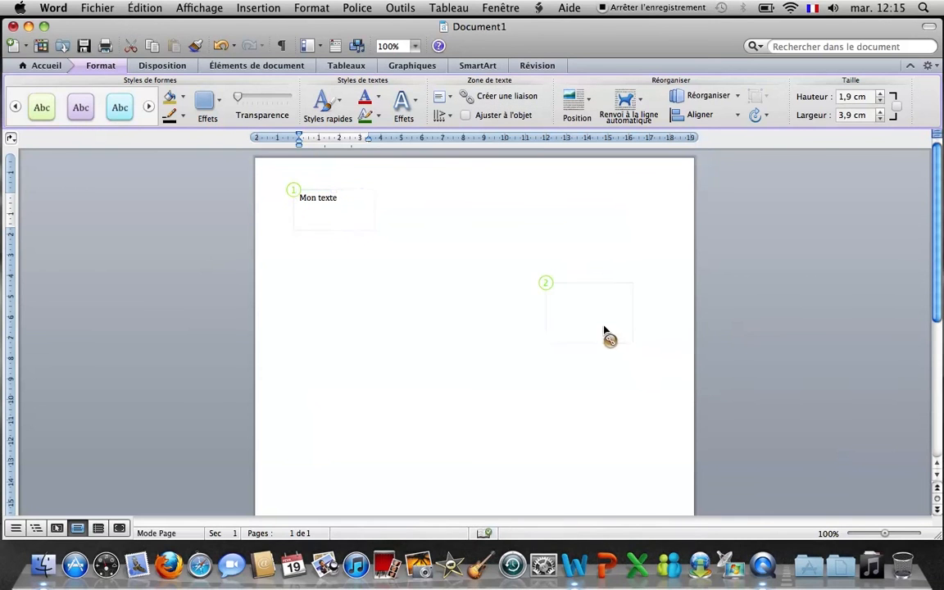
Add the lines "Dfdfdfdfdf", "Dfdfdfdfff", "Dffffffffff fff" and "cvcvcv" below "Mon texte" so the text flows into the linked box.
click(343, 204)
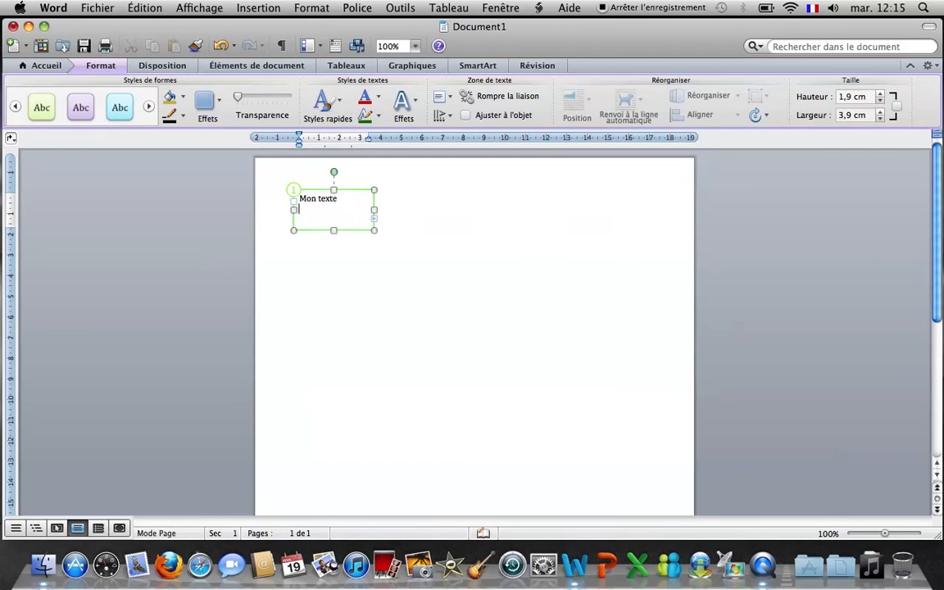
key(Return)
text(Dfdfdfdfdf)
text(dfdfdfdfff)
key(Return)
text(dfffffffff fff)
key(Return)
text(cvcvcv)
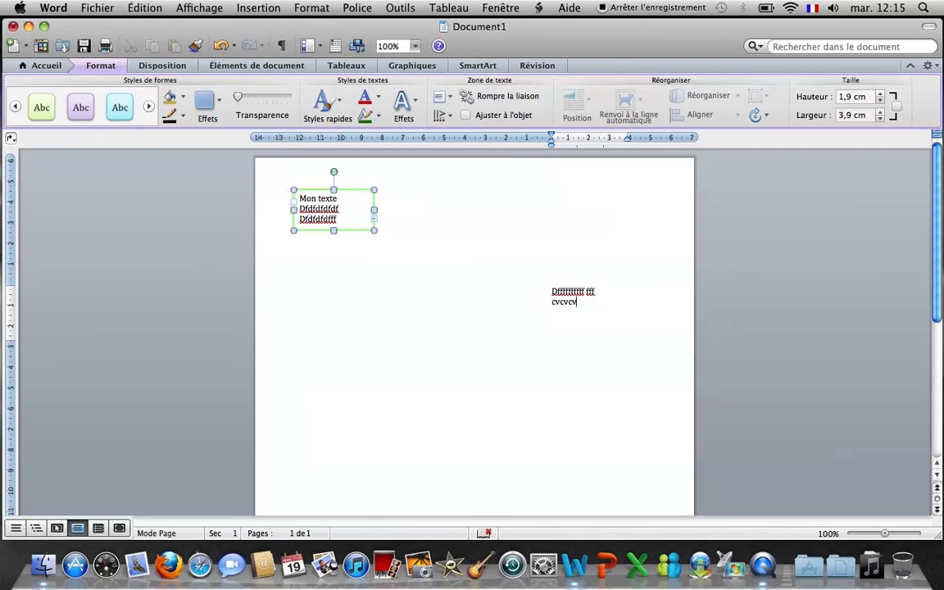
Delete the second linked text box and select the remaining "Mon texte" box.
click(621, 287)
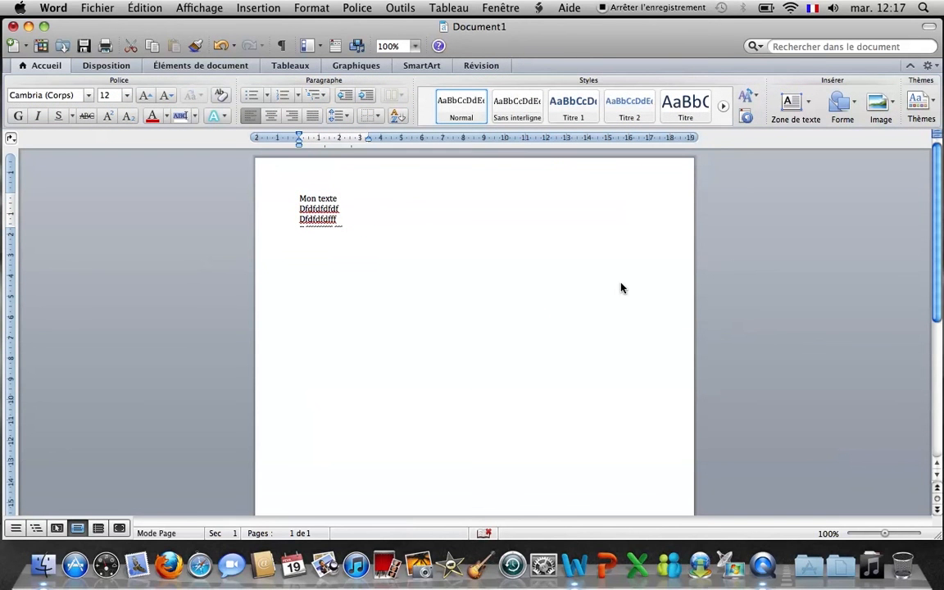
click(328, 229)
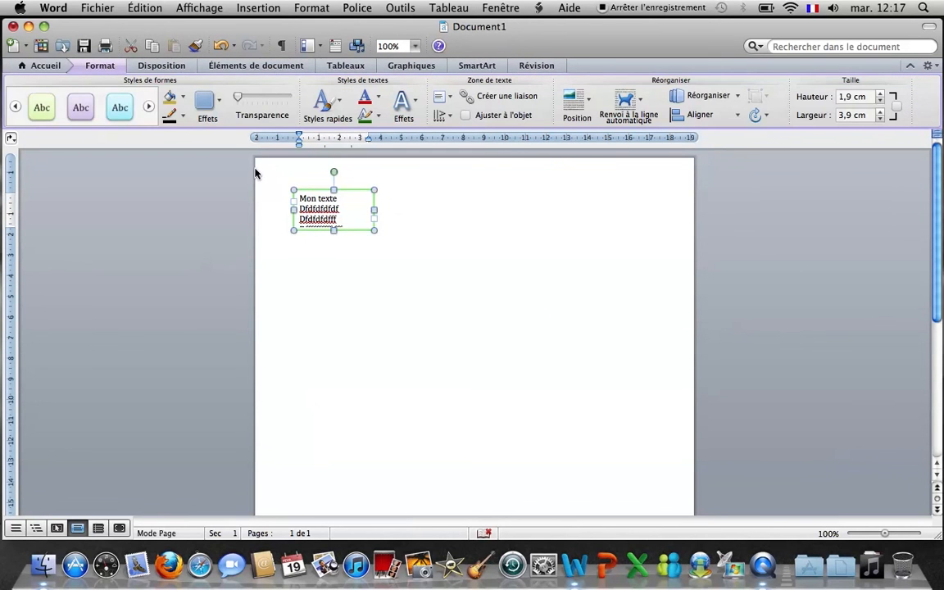